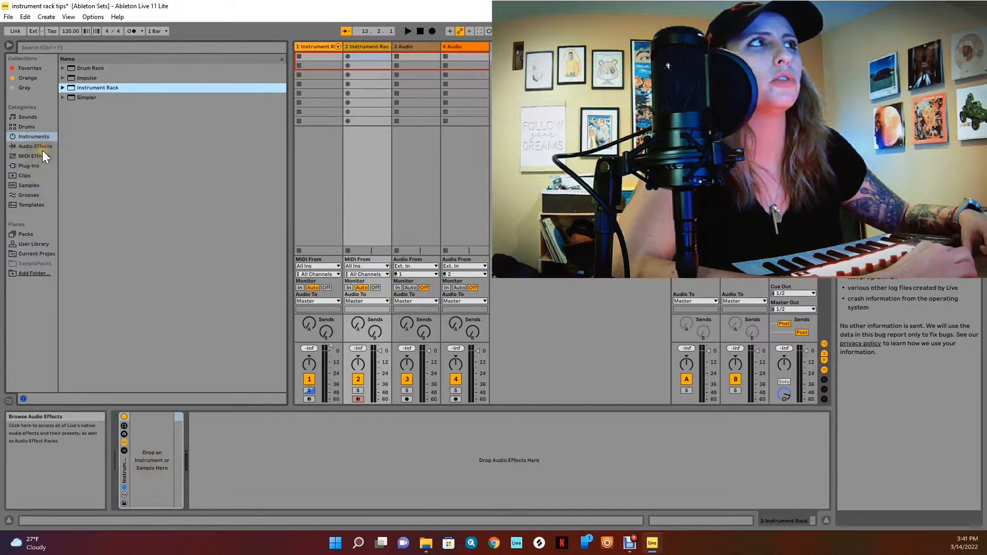
Browse the Piano & Keys presets of the Instrument Rack and pick E-Piano Rusty.adg as an example instrument
{"action": "left_click", "coordinate": [42, 150]}
{"action": "left_click", "coordinate": [34, 136]}
{"action": "left_click", "coordinate": [69, 84]}
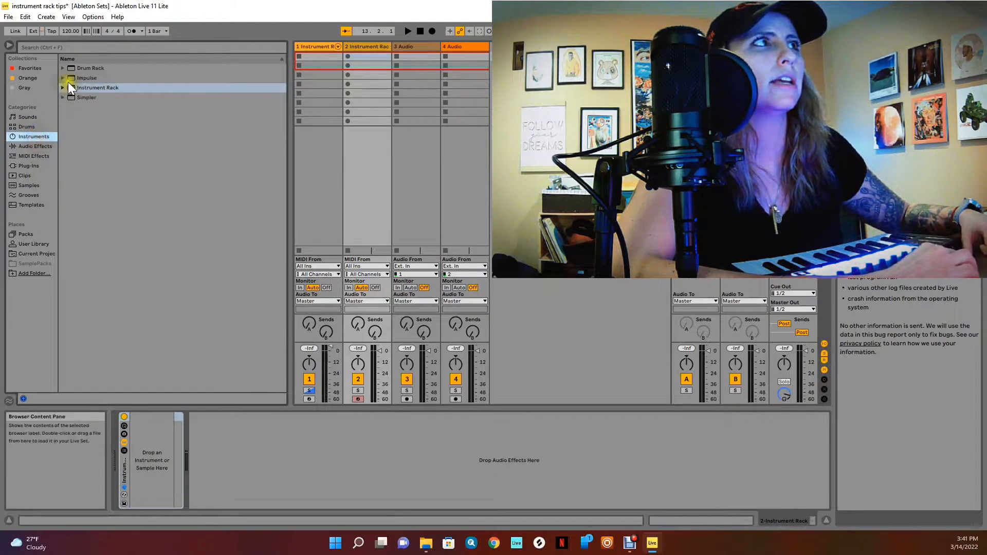
{"action": "left_click", "coordinate": [66, 90]}
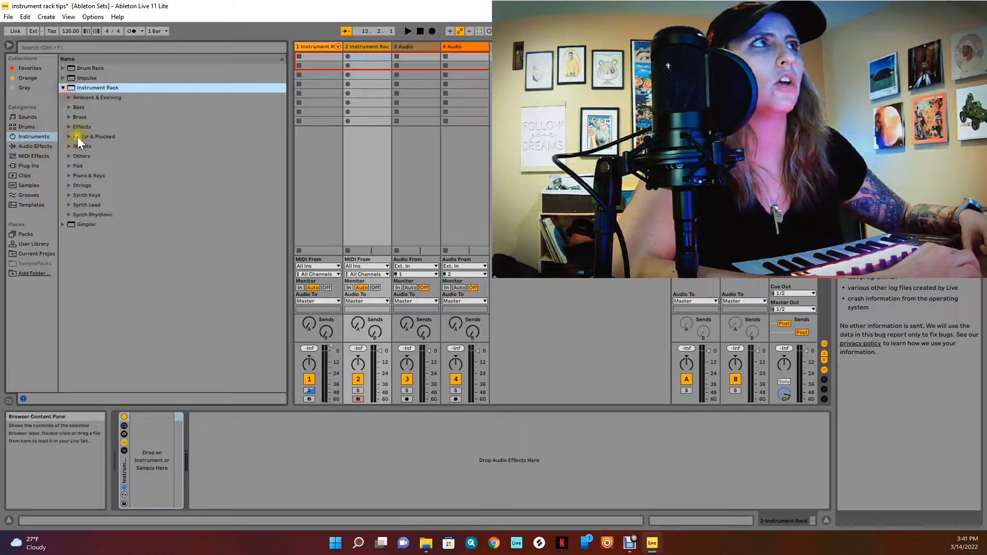
{"action": "left_click", "coordinate": [69, 176]}
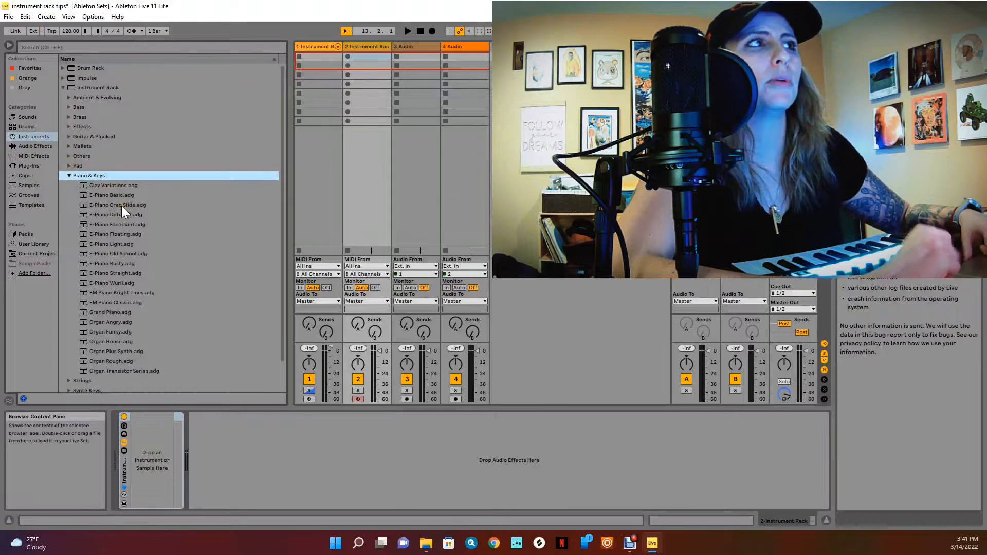
{"action": "left_click", "coordinate": [123, 264]}
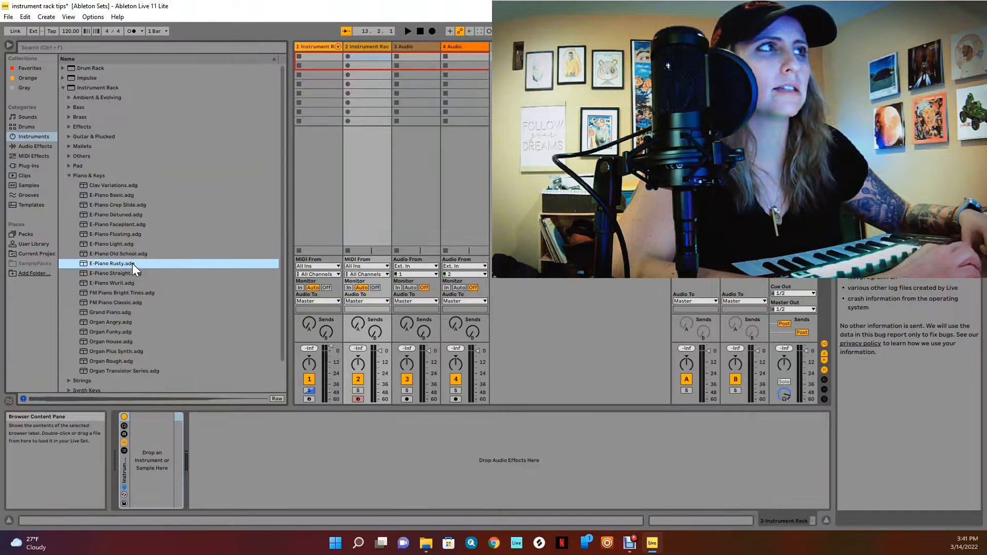
{"action": "left_click_drag", "start_coordinate": [131, 263], "coordinate": [163, 266]}
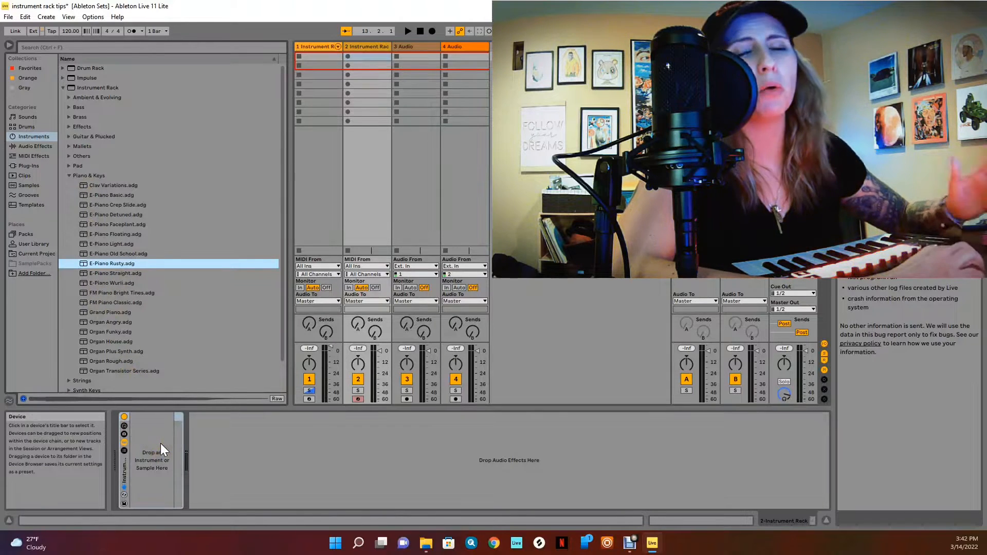
Browse the third-party VST plug-ins and pick Zebralette(x64) as an example instrument
{"action": "left_click", "coordinate": [34, 166]}
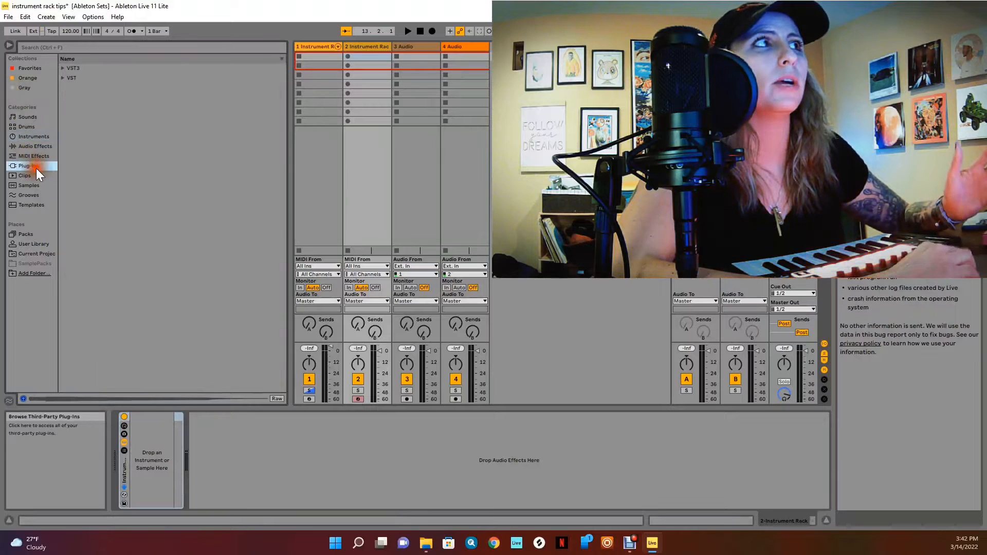
{"action": "left_click", "coordinate": [61, 79]}
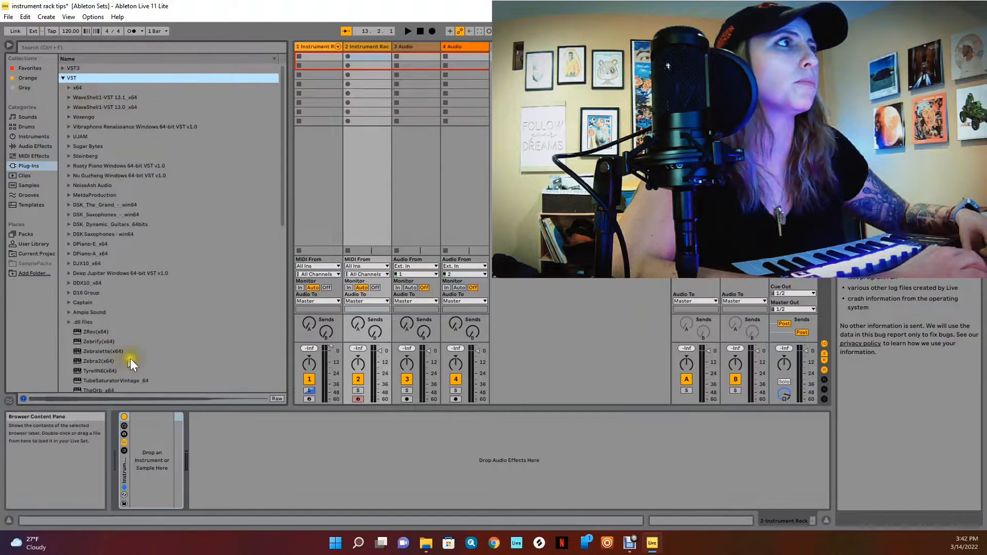
{"action": "scroll", "coordinate": [117, 355], "scroll_direction": "down", "scroll_amount": 1}
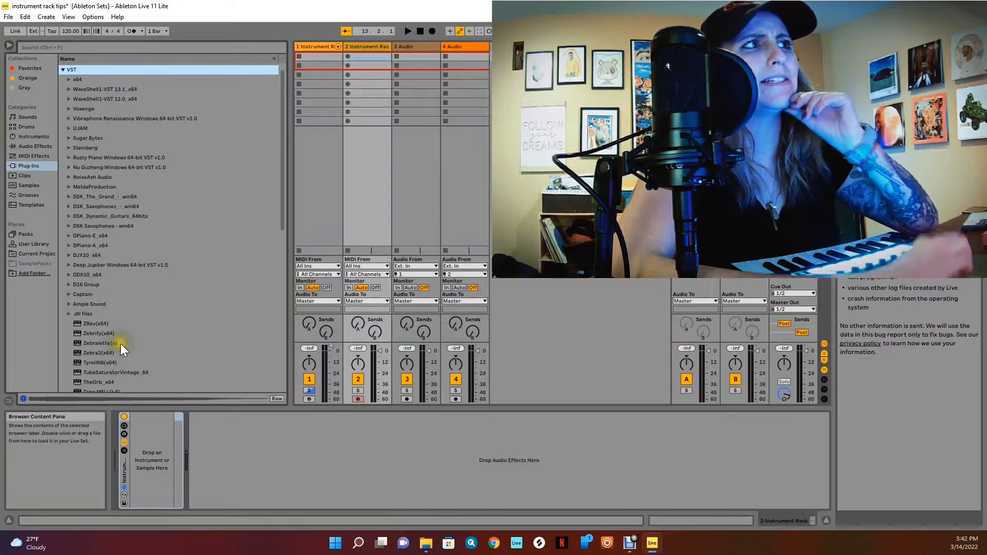
{"action": "left_click", "coordinate": [120, 344]}
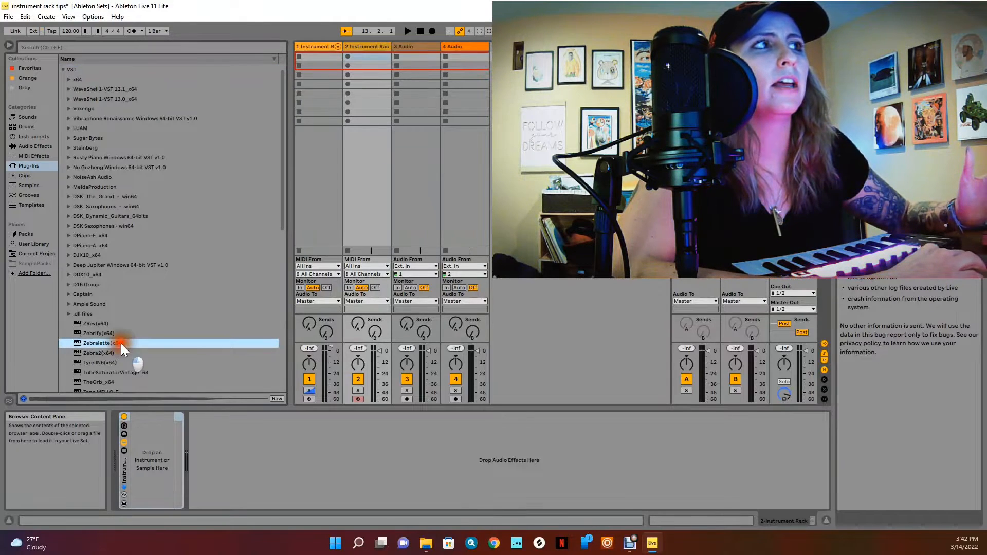
{"action": "mouse_move", "coordinate": [121, 344]}
{"action": "left_mouse_down"}
{"action": "mouse_move", "coordinate": [147, 393]}
{"action": "mouse_move", "coordinate": [153, 442]}
{"action": "mouse_move", "coordinate": [116, 344]}
{"action": "left_mouse_up"}
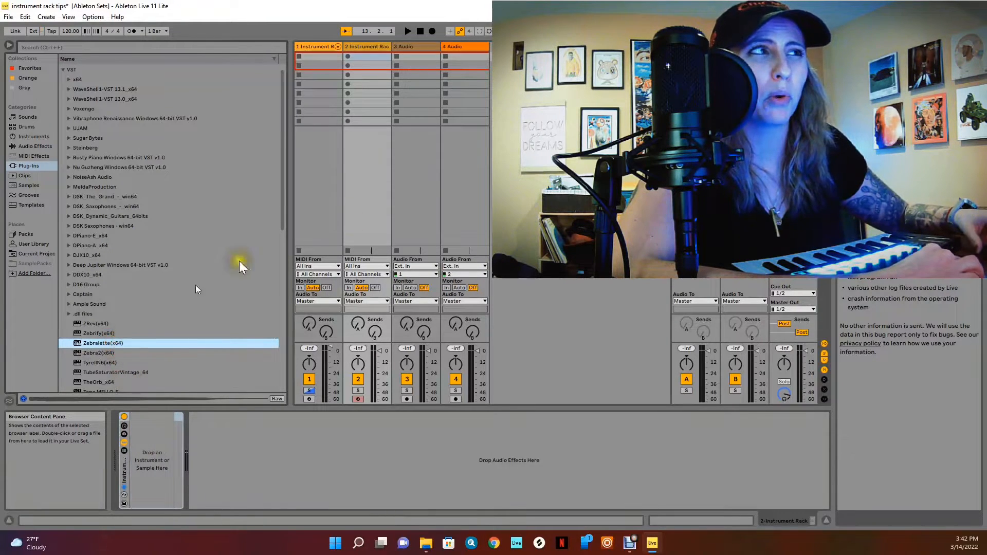
Show the Instrument Rack on track 1 and look through its E-Piano Detuned and two organ chains
{"action": "left_click", "coordinate": [322, 47]}
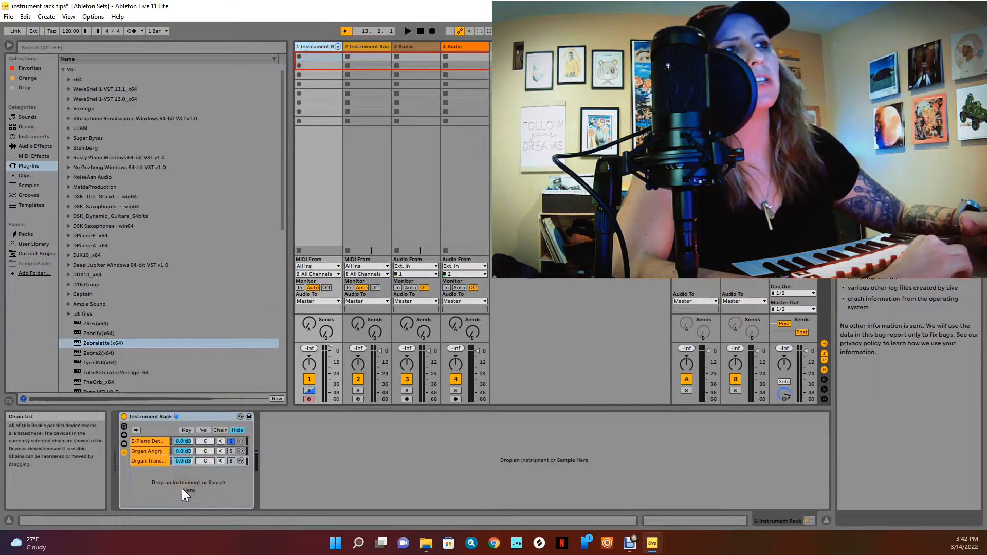
{"action": "left_click", "coordinate": [31, 136]}
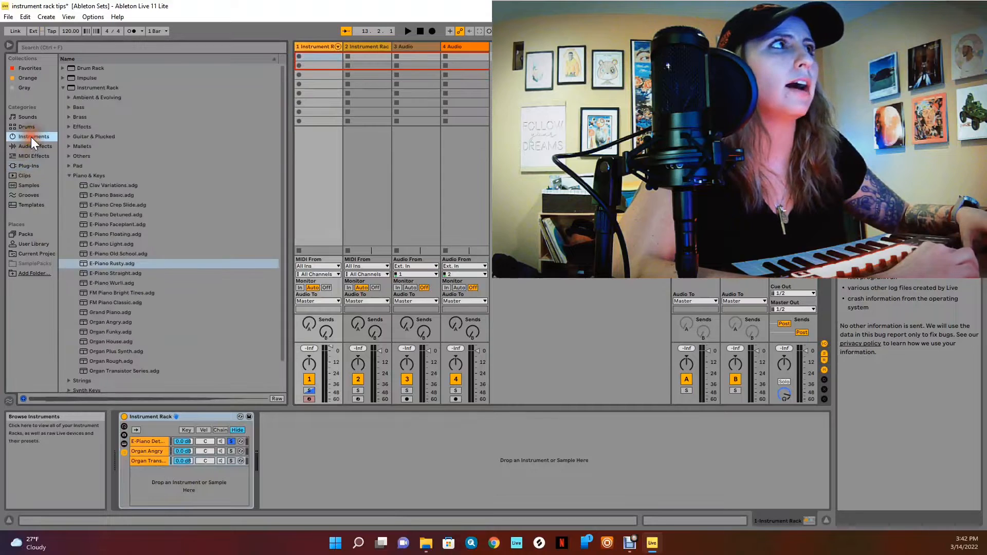
{"action": "left_click", "coordinate": [158, 442]}
{"action": "left_click", "coordinate": [159, 452]}
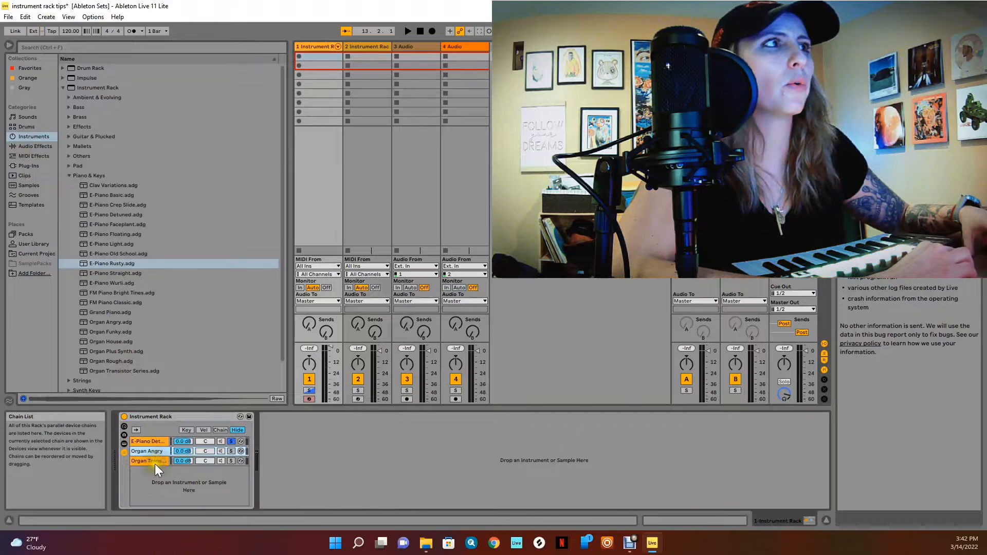
{"action": "left_click", "coordinate": [155, 461]}
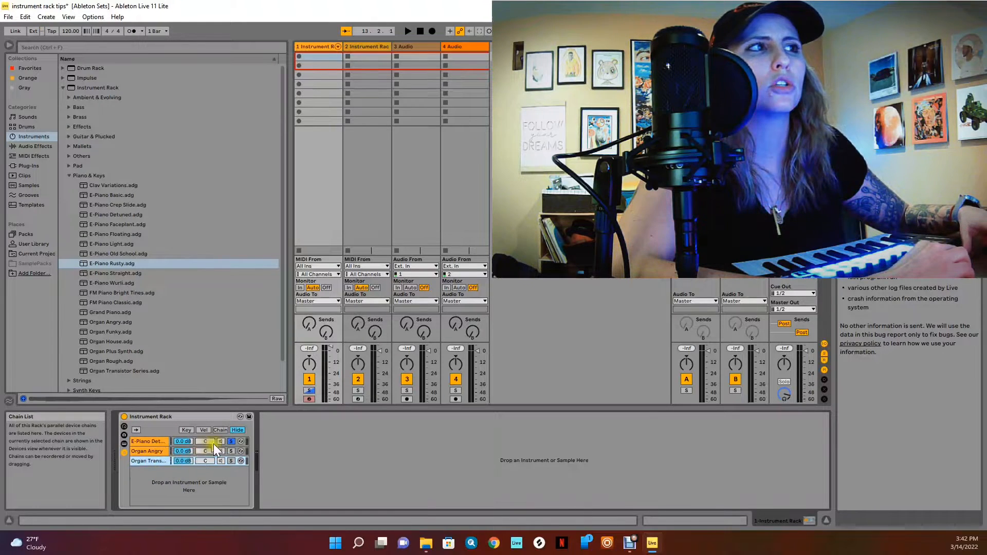
Turn off solo on the E-Piano Detuned chain and on track 1, with all three rack chains activated
{"action": "left_click", "coordinate": [230, 442]}
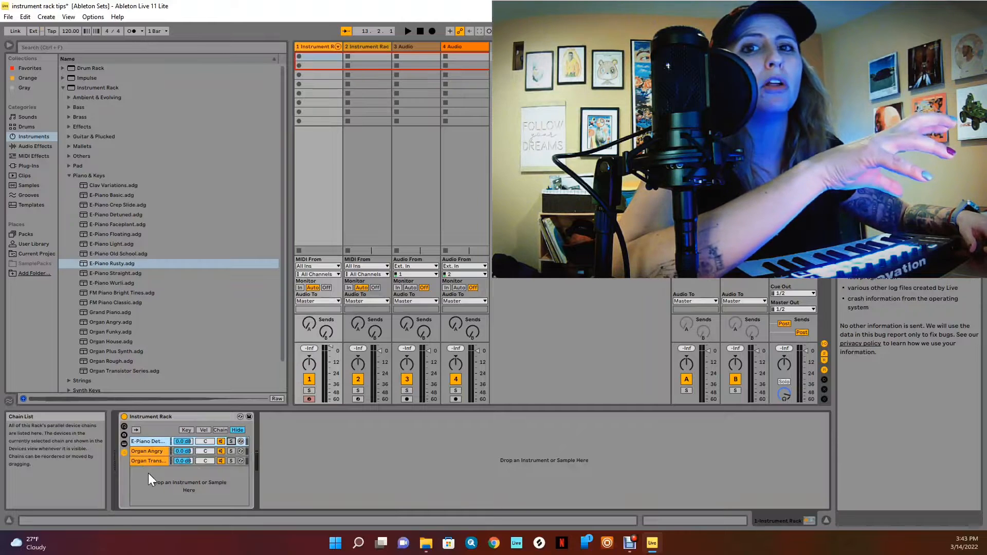
{"action": "left_click", "coordinate": [161, 488]}
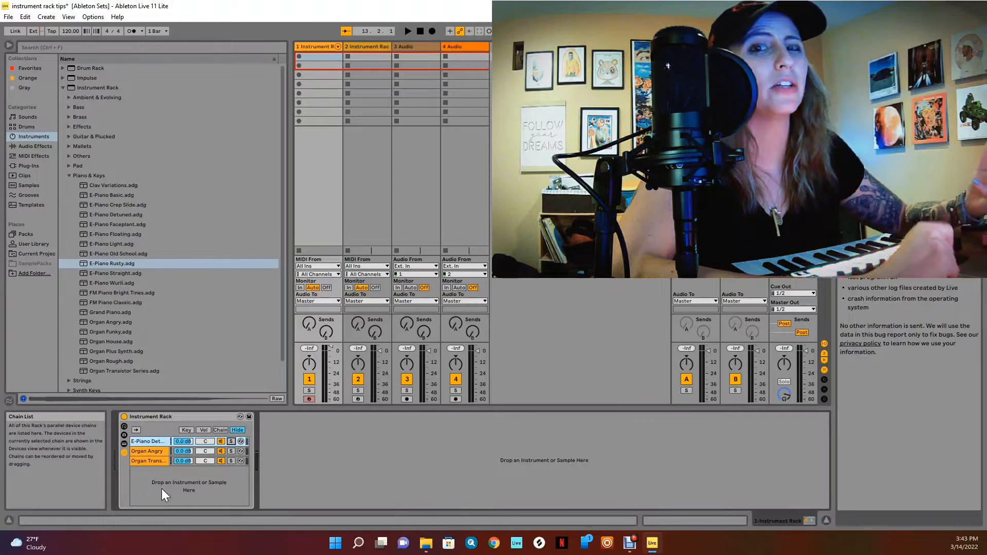
{"action": "left_click", "coordinate": [155, 441]}
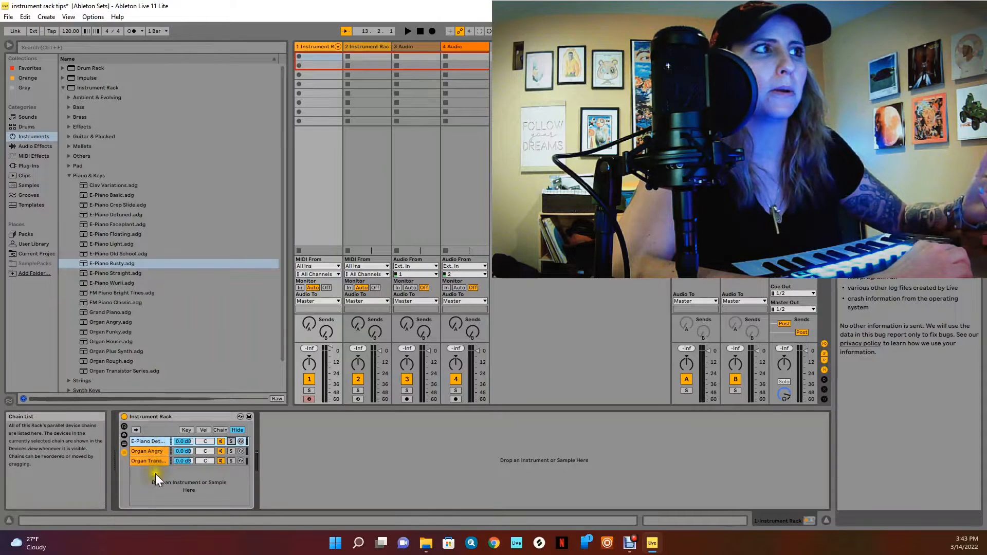
Unfold track 1's rack chains in the mixer, view each chain's device, and return to the whole rack
{"action": "left_click", "coordinate": [338, 49]}
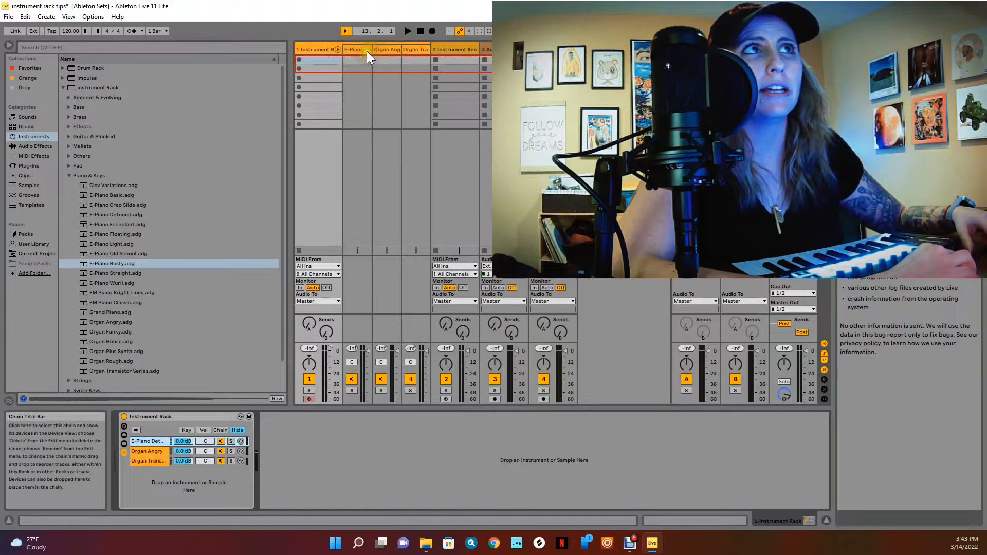
{"action": "left_click", "coordinate": [358, 47]}
{"action": "left_click", "coordinate": [390, 48]}
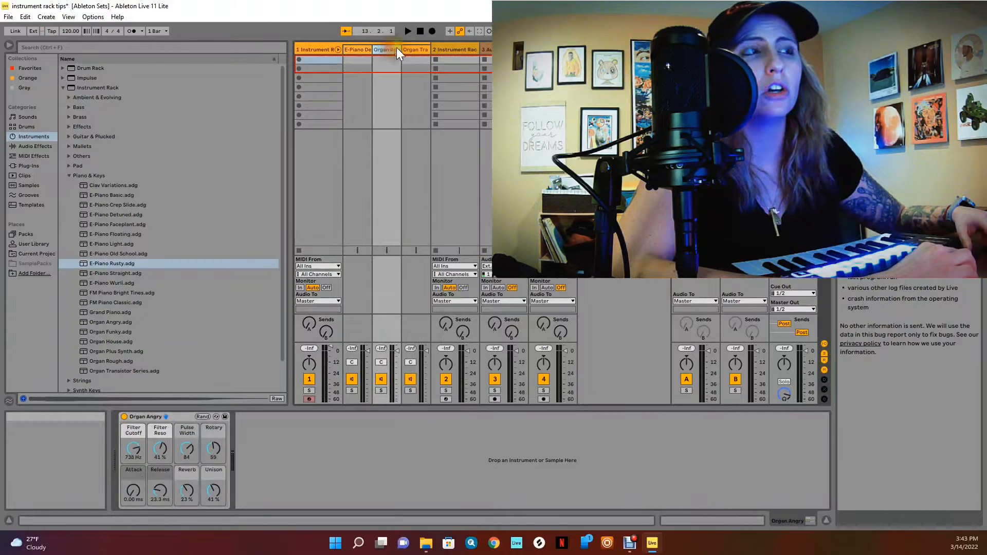
{"action": "left_click", "coordinate": [418, 48]}
{"action": "left_click", "coordinate": [353, 48]}
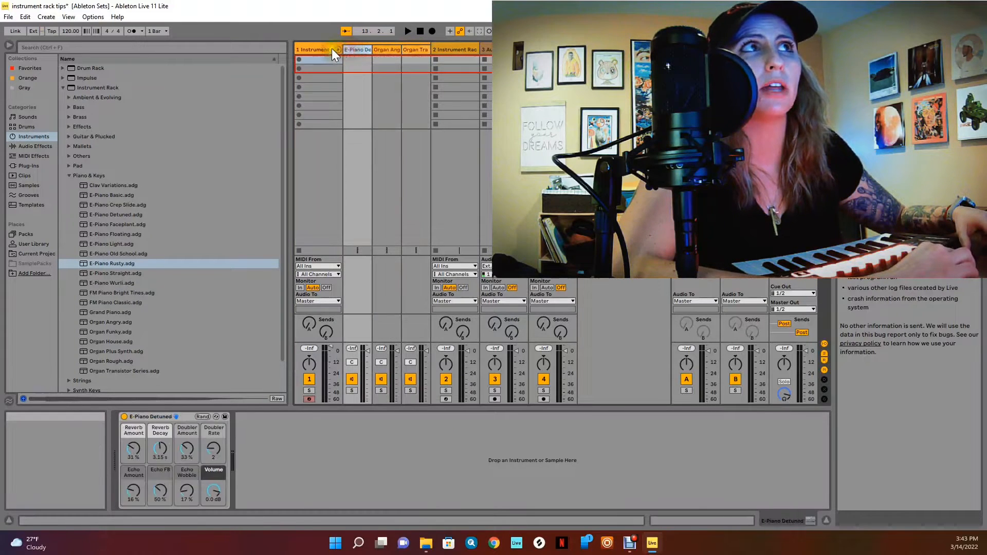
{"action": "left_click", "coordinate": [320, 49]}
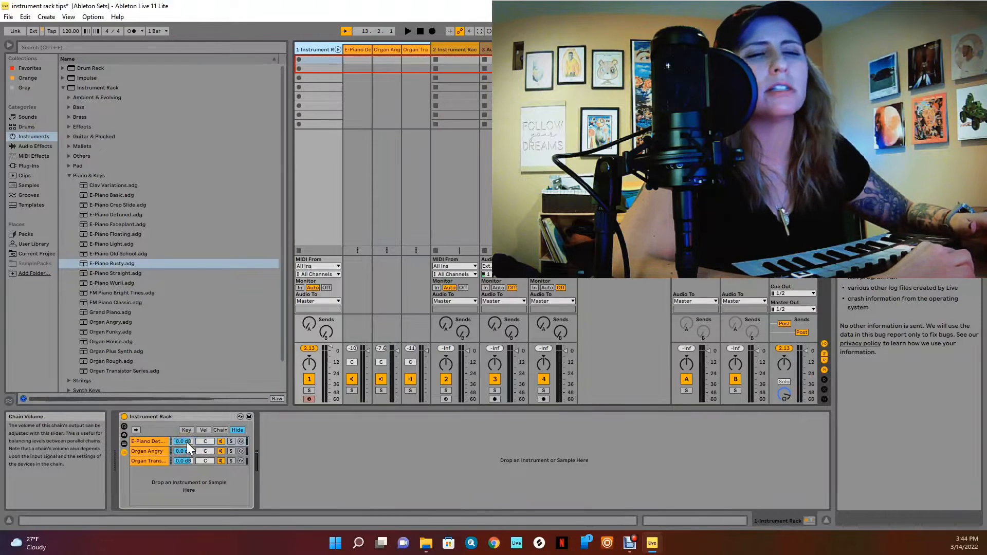
Lower the E-Piano Detuned chain's volume to -13.7 dB and the Organ Angry chain's to -10.6 dB
{"action": "left_click", "coordinate": [186, 442]}
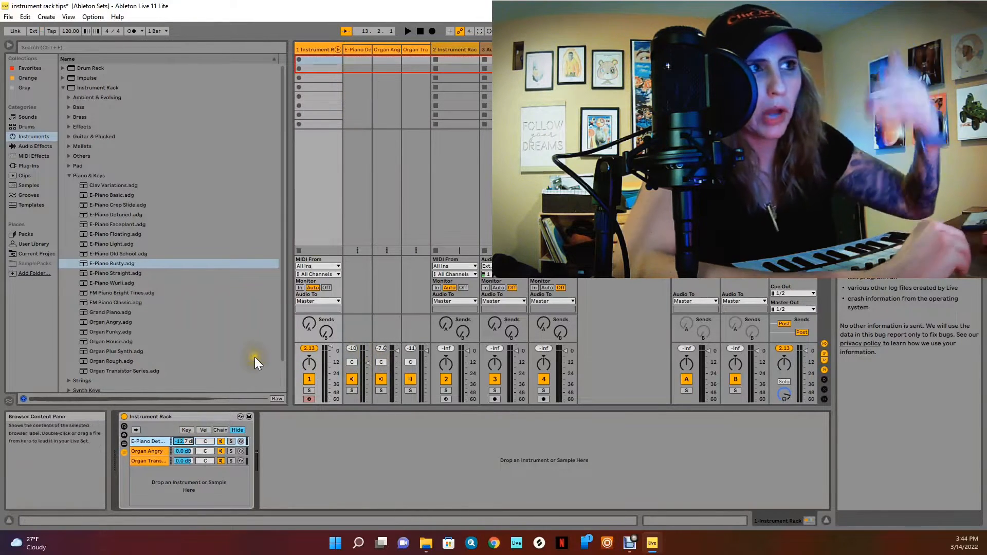
{"action": "left_click_drag", "start_coordinate": [185, 444], "coordinate": [186, 449]}
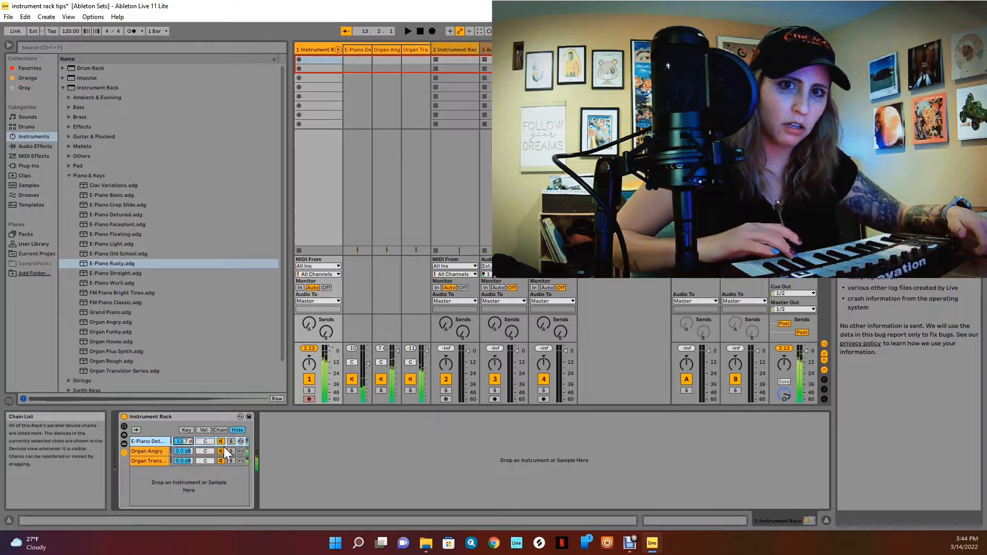
{"action": "left_click", "coordinate": [181, 452]}
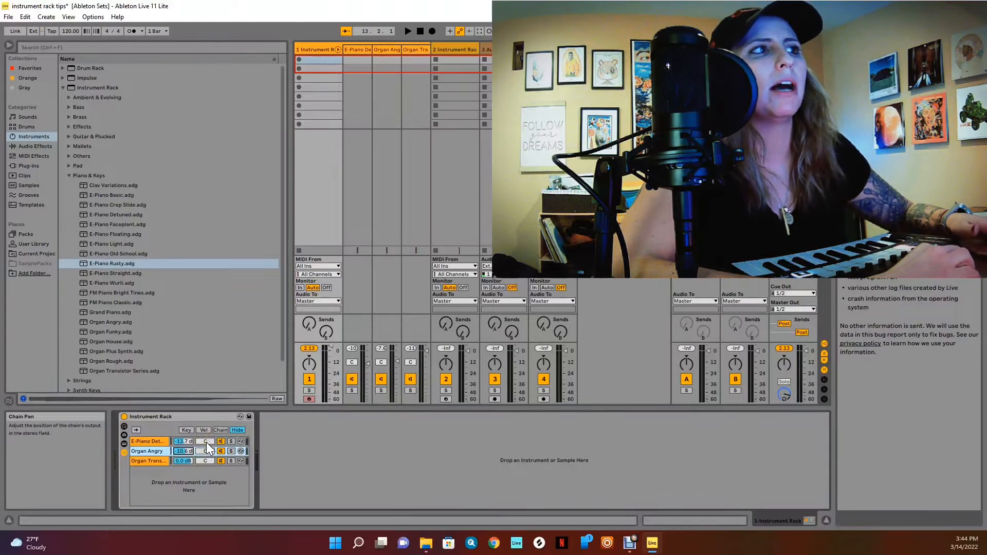
Pan the E-Piano Detuned chain to 20L and the Organ Transistor chain to 23R
{"action": "left_click_drag", "start_coordinate": [207, 443], "coordinate": [206, 448]}
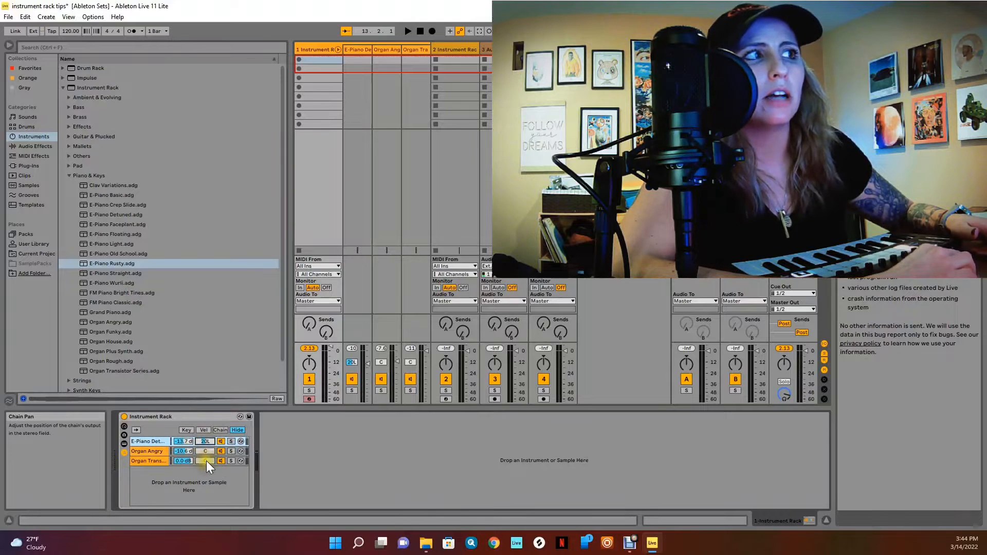
{"action": "left_click", "coordinate": [206, 461]}
{"action": "left_click_drag", "start_coordinate": [206, 461], "coordinate": [205, 460]}
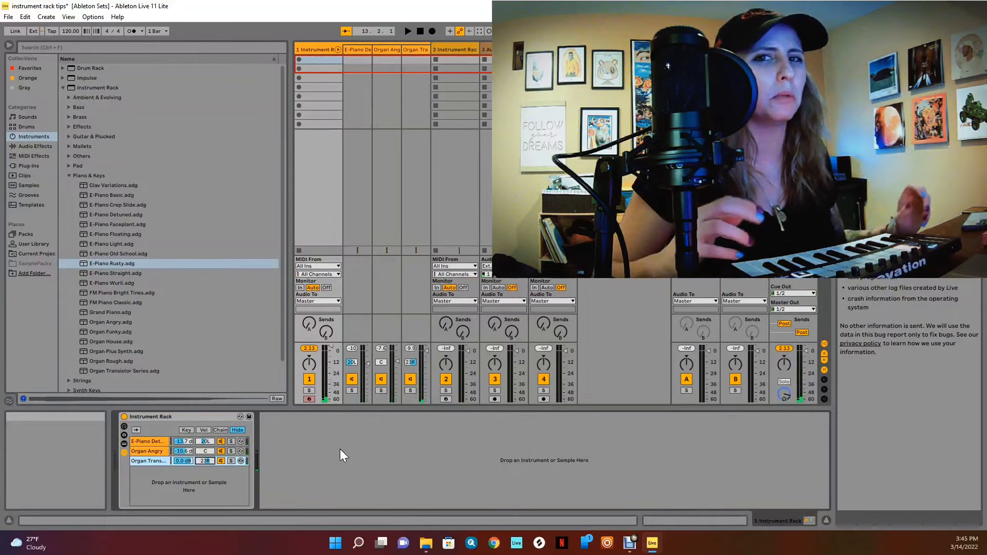
{"action": "left_click", "coordinate": [340, 449]}
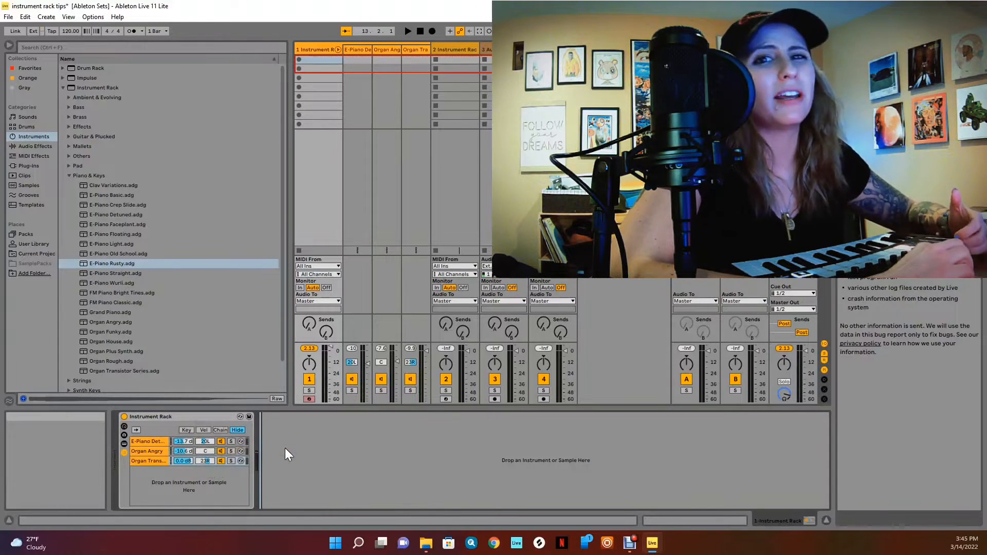
Test soloing the E-Piano Detuned chain, then switch off Organ Angry while keeping E-Piano Detuned and Organ Transistor activated
{"action": "left_click", "coordinate": [231, 442]}
{"action": "left_click", "coordinate": [230, 443]}
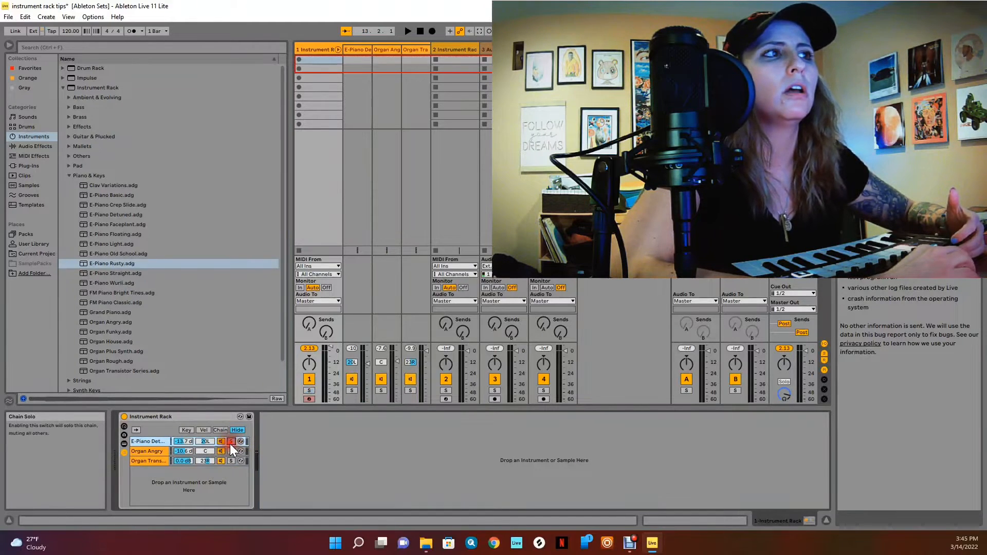
{"action": "left_click", "coordinate": [221, 461]}
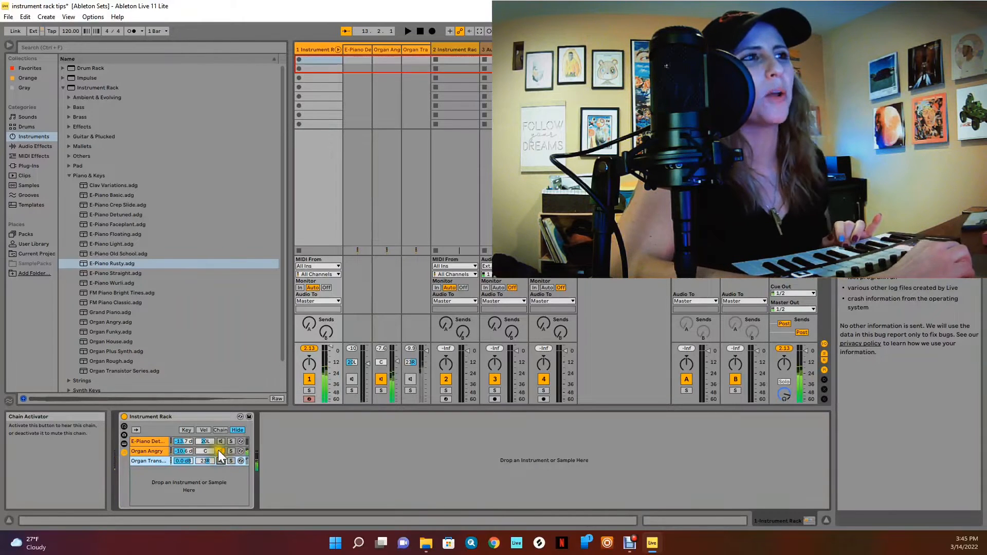
{"action": "left_click", "coordinate": [221, 451]}
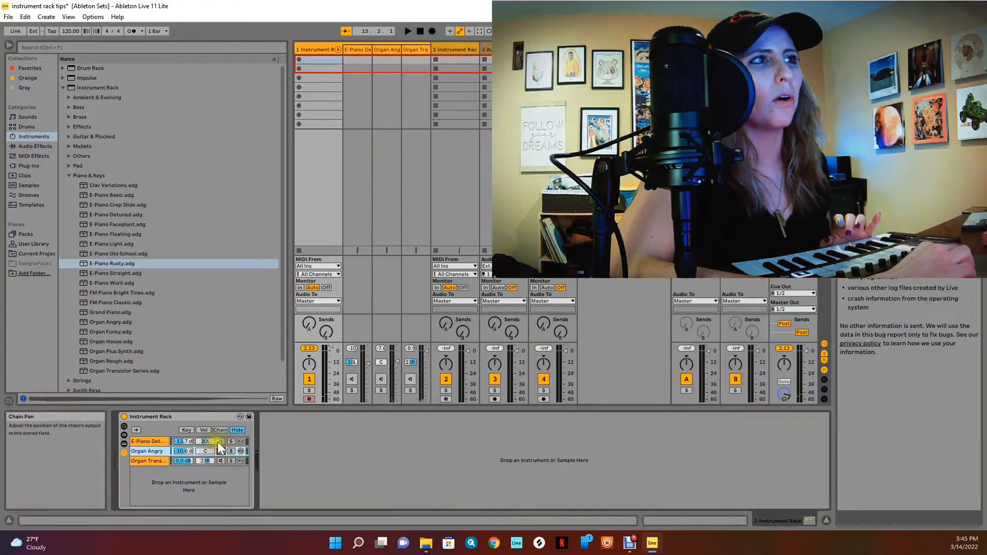
{"action": "left_click", "coordinate": [220, 442]}
{"action": "left_click", "coordinate": [221, 461]}
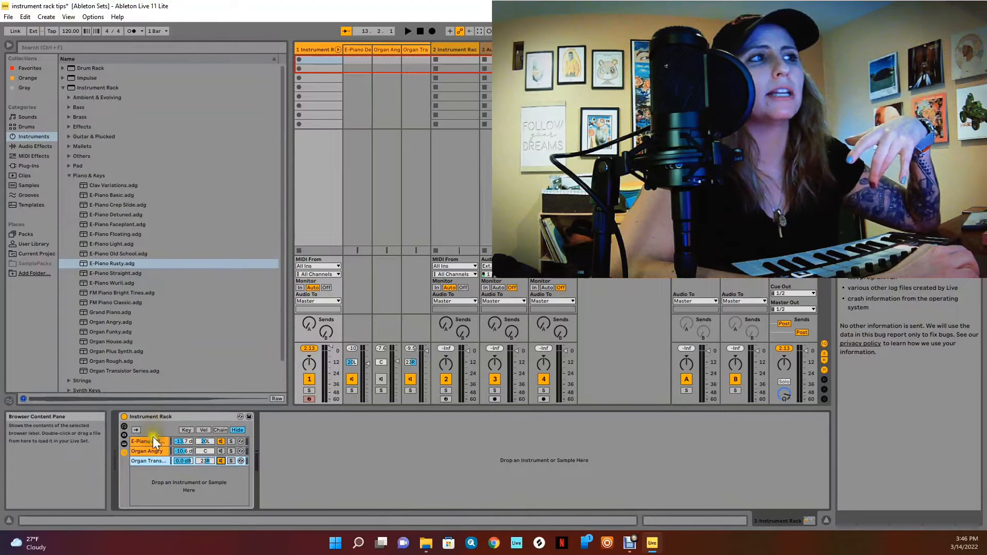
Add the Compressor audio effect from the Dynamics category to the E-Piano Detuned chain
{"action": "left_click", "coordinate": [353, 294]}
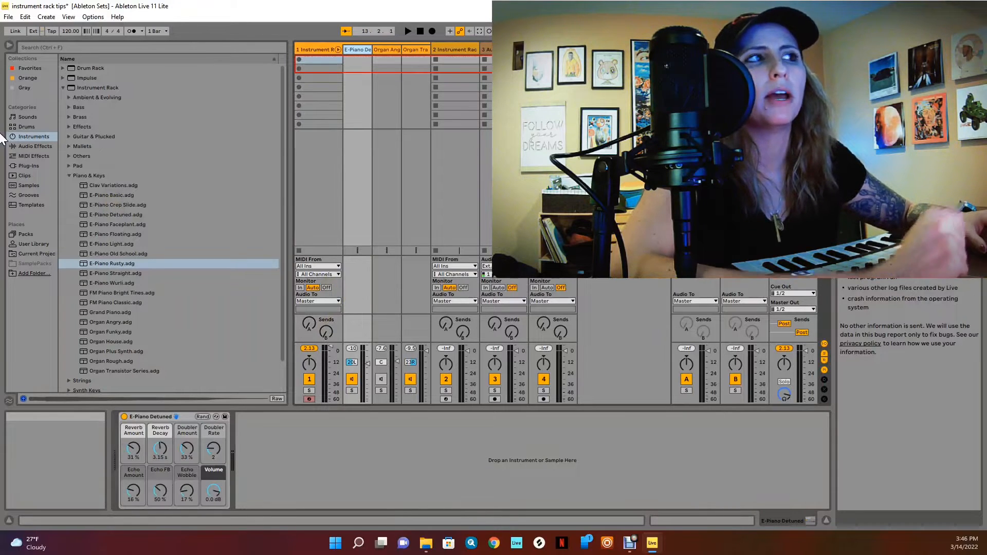
{"action": "left_click", "coordinate": [30, 153]}
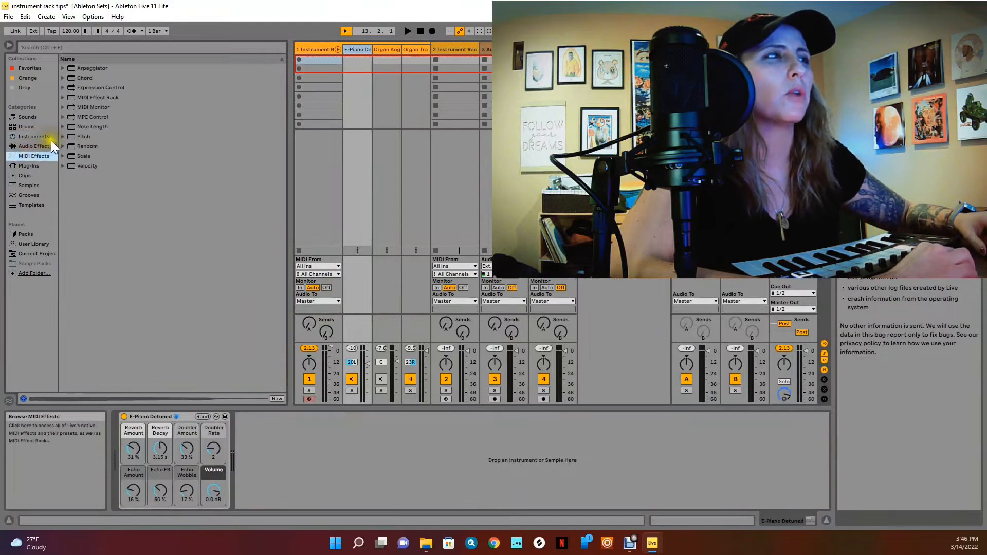
{"action": "left_click", "coordinate": [45, 144]}
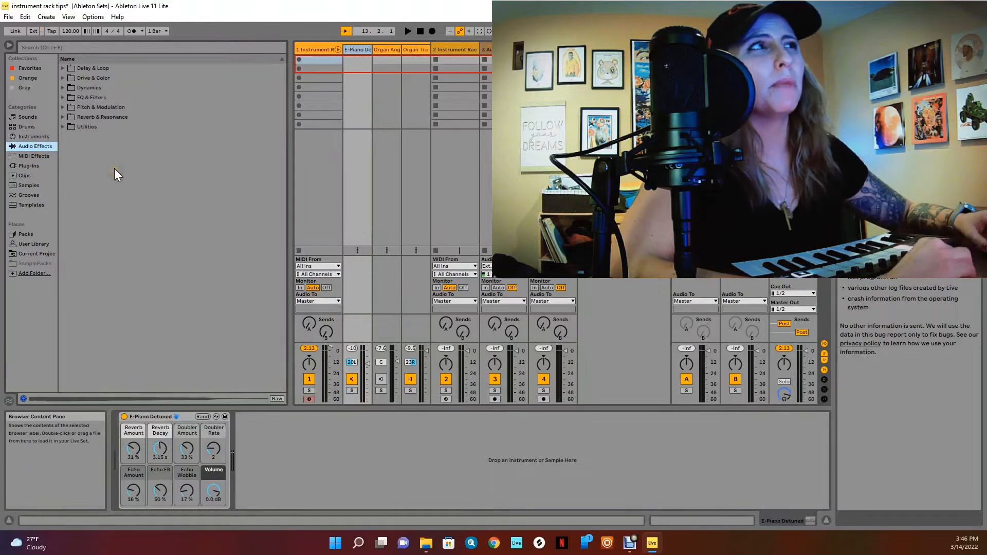
{"action": "left_click", "coordinate": [63, 89]}
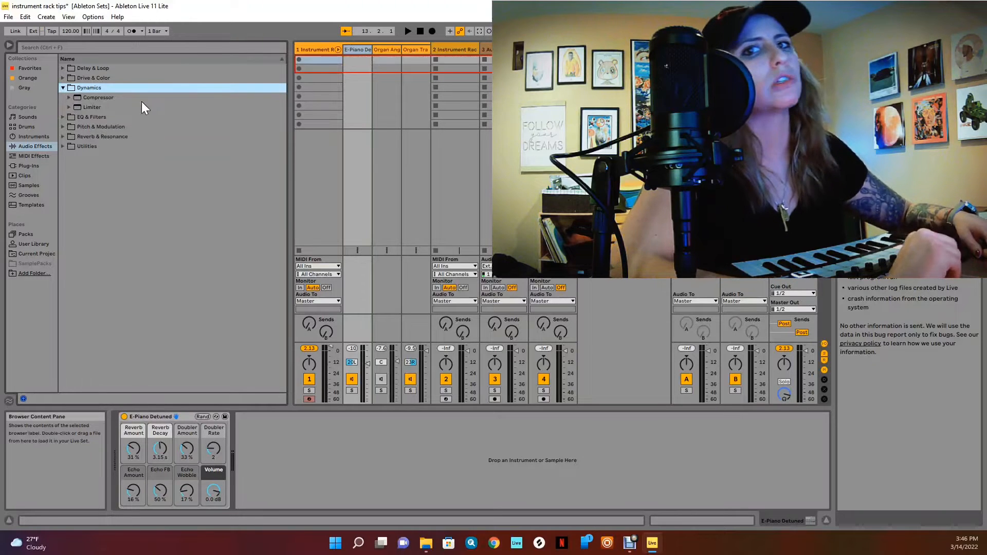
{"action": "left_click", "coordinate": [68, 98]}
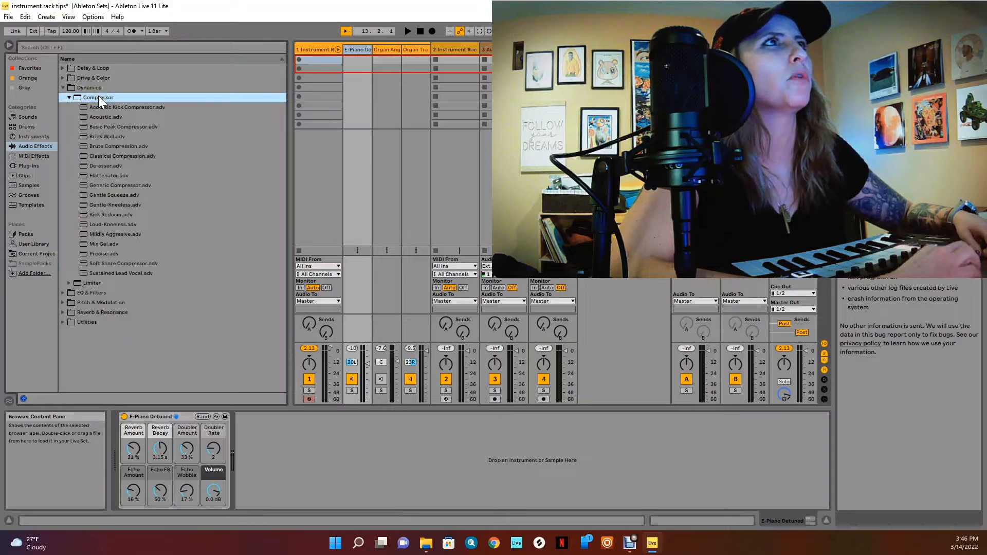
{"action": "left_click_drag", "start_coordinate": [98, 96], "coordinate": [277, 437]}
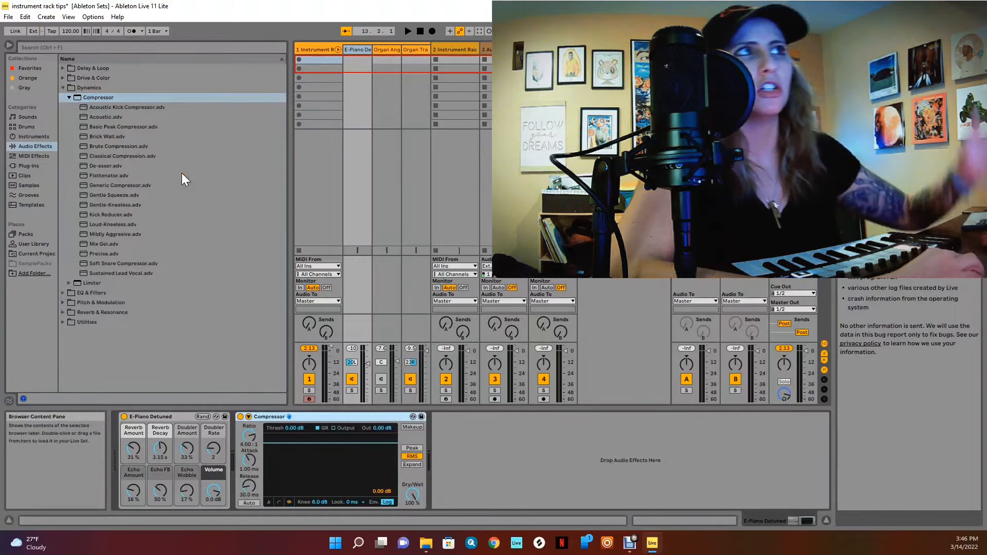
Add the Tape MELLO-FI plug-in after the Compressor on the E-Piano Detuned chain and move its window clear of the mixer
{"action": "left_click", "coordinate": [37, 165]}
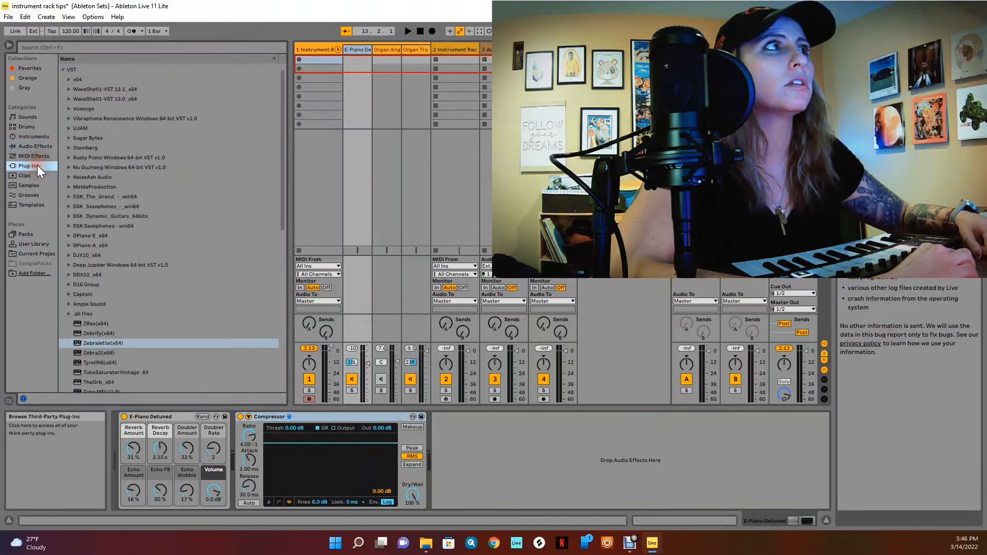
{"action": "scroll", "coordinate": [134, 319], "scroll_direction": "down", "scroll_amount": 4}
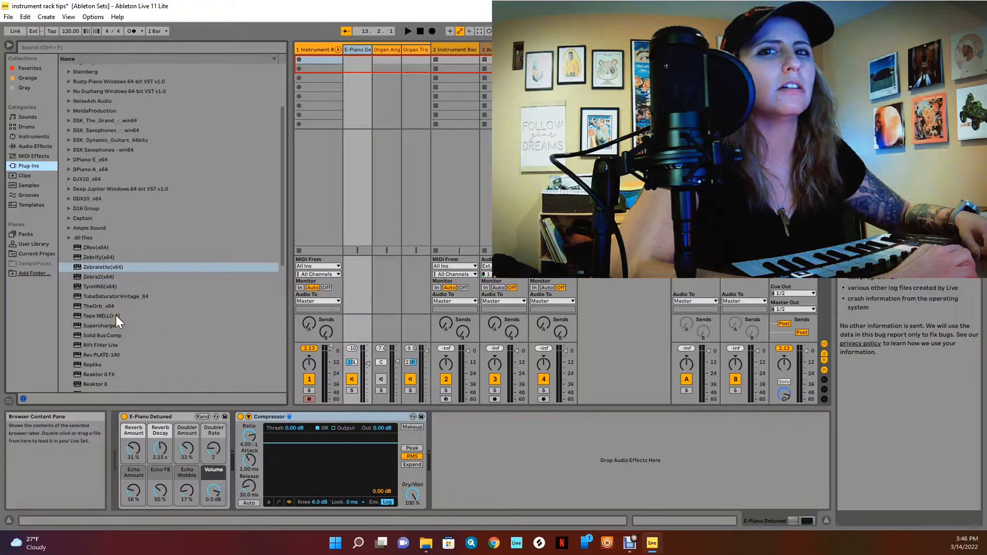
{"action": "left_click_drag", "start_coordinate": [118, 316], "coordinate": [389, 428]}
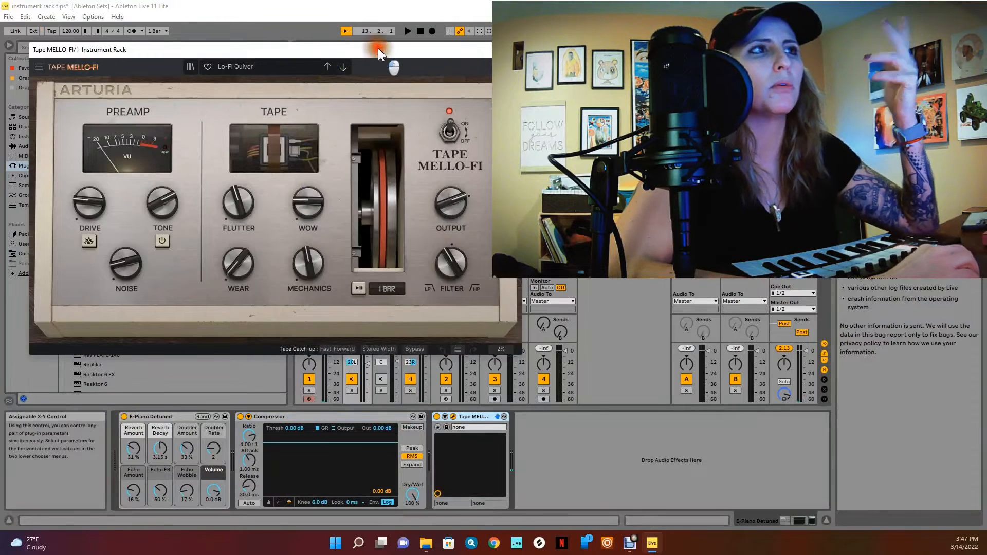
{"action": "left_click_drag", "start_coordinate": [378, 48], "coordinate": [794, 28]}
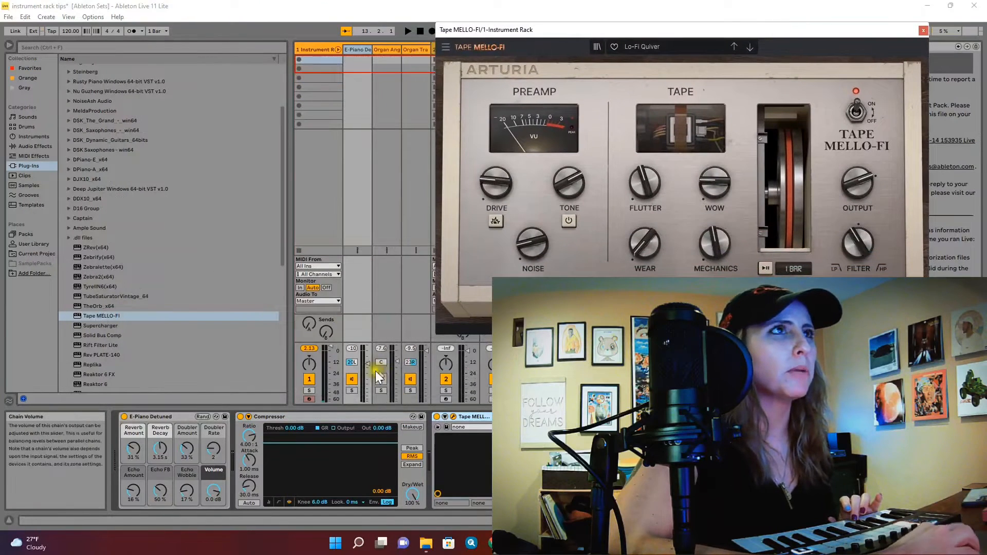
Solo the E-Piano Detuned chain with its pan centred and switch Tape MELLO-FI to the Rhodes Warmer preset
{"action": "left_click", "coordinate": [352, 391]}
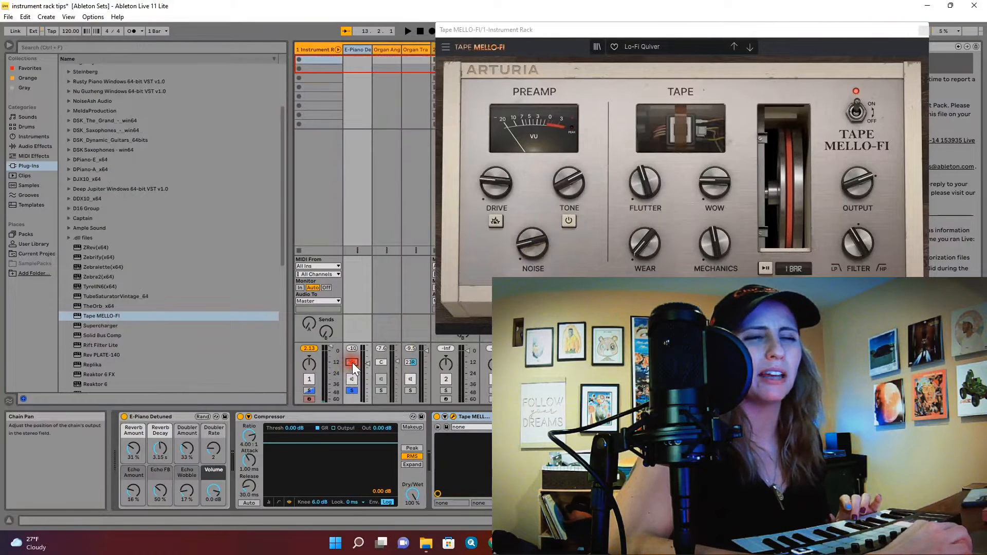
{"action": "left_click", "coordinate": [651, 27]}
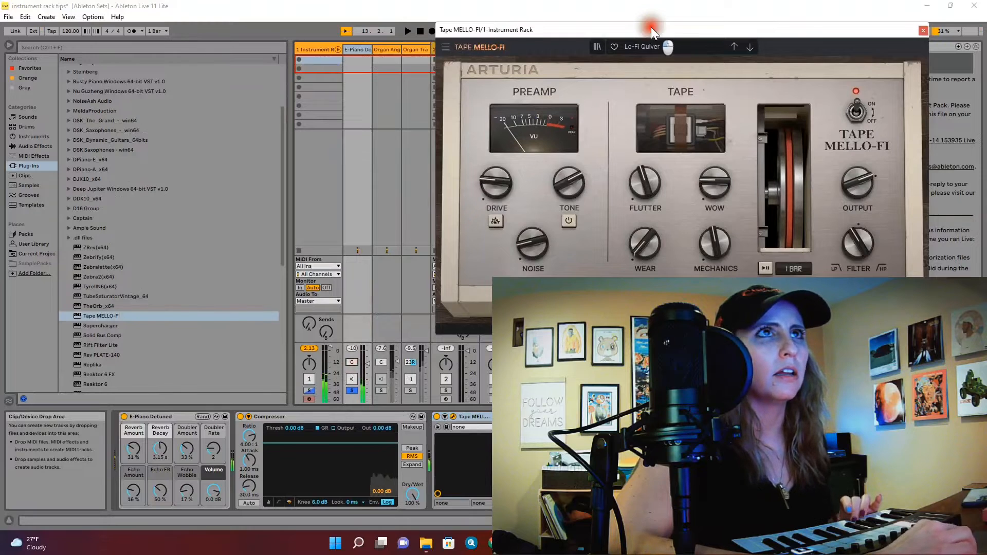
{"action": "left_click_drag", "start_coordinate": [651, 27], "coordinate": [585, 39]}
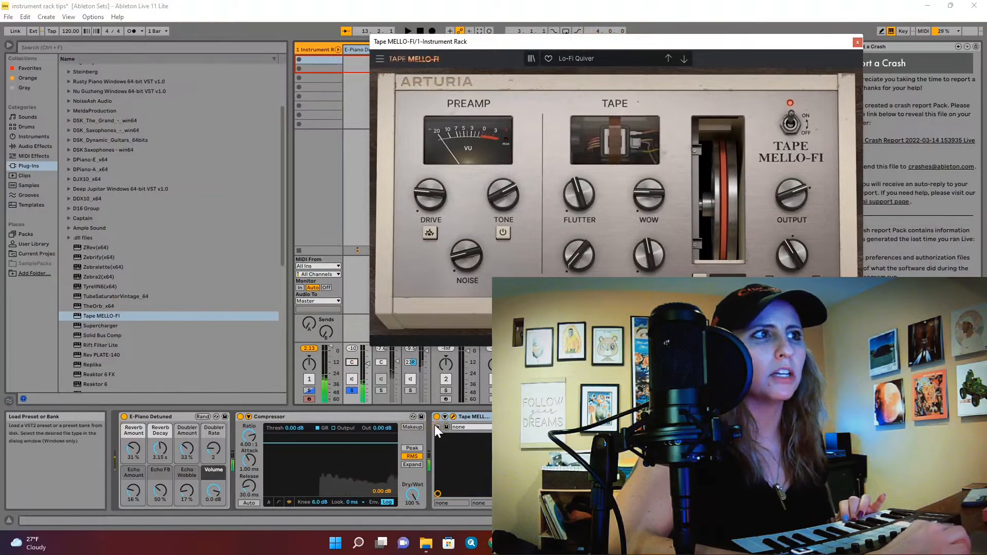
{"action": "left_click", "coordinate": [686, 56]}
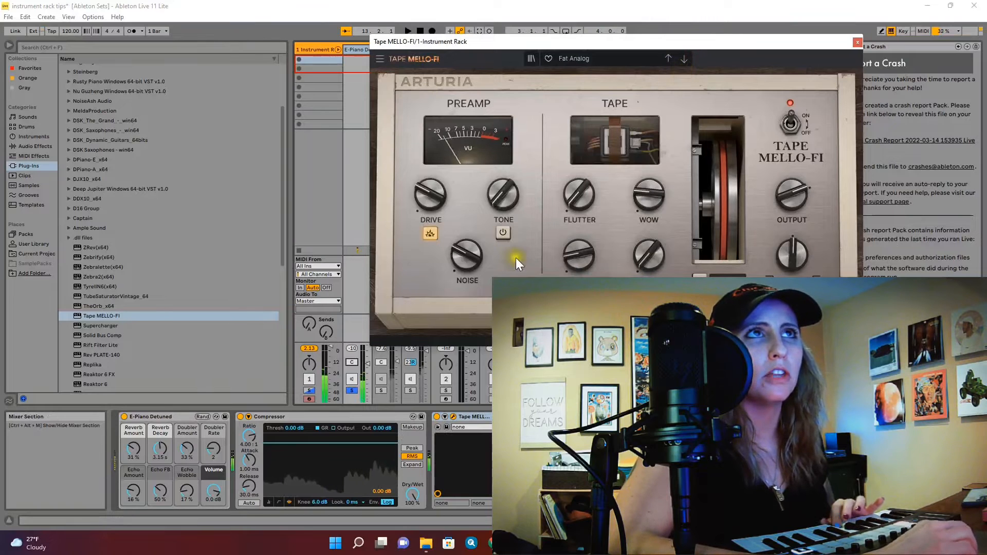
{"action": "left_click", "coordinate": [687, 59]}
{"action": "left_click", "coordinate": [685, 60]}
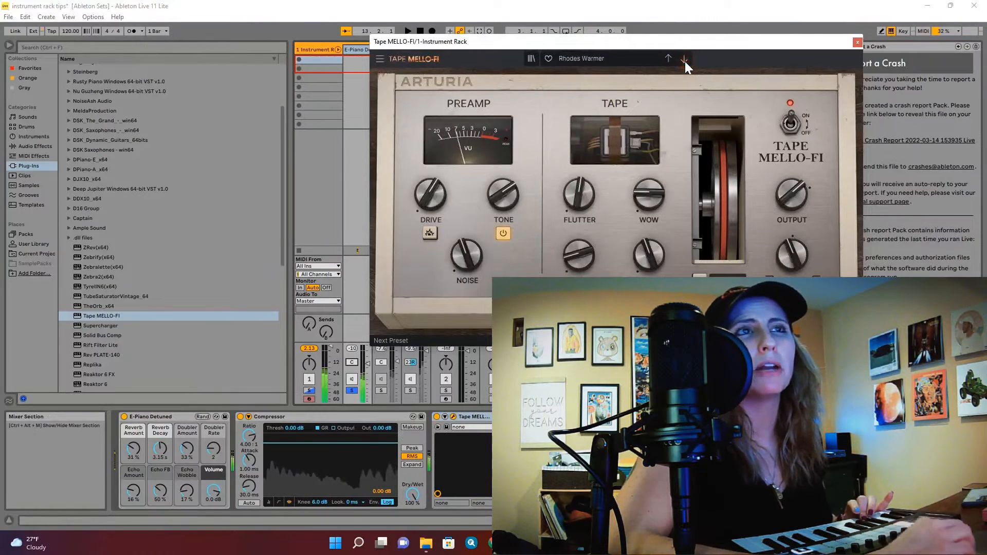
Unsolo E-Piano Detuned, reactivate Organ Angry and centre Organ Transistor's pan to hear all chains, closing the Tape MELLO-FI window
{"action": "left_click", "coordinate": [353, 391]}
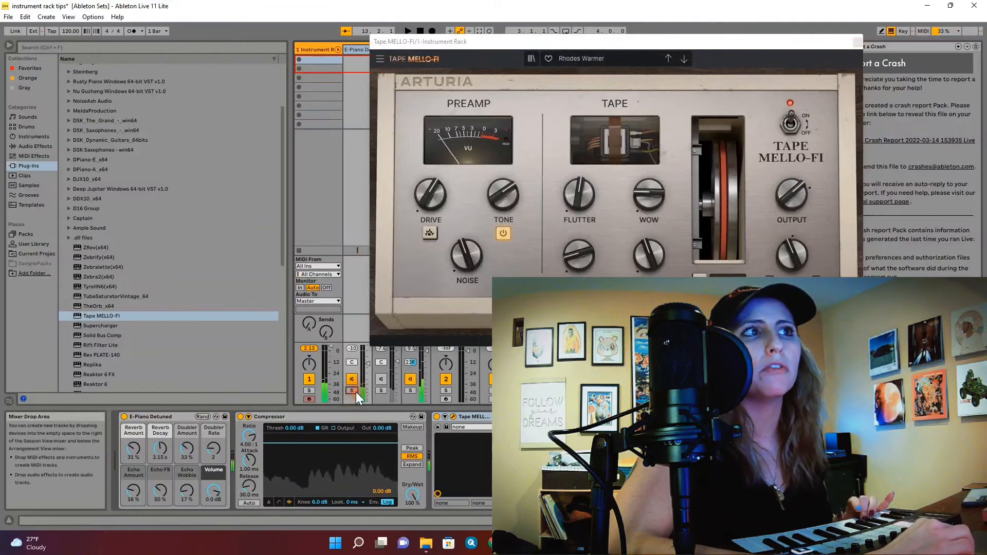
{"action": "left_click", "coordinate": [382, 379]}
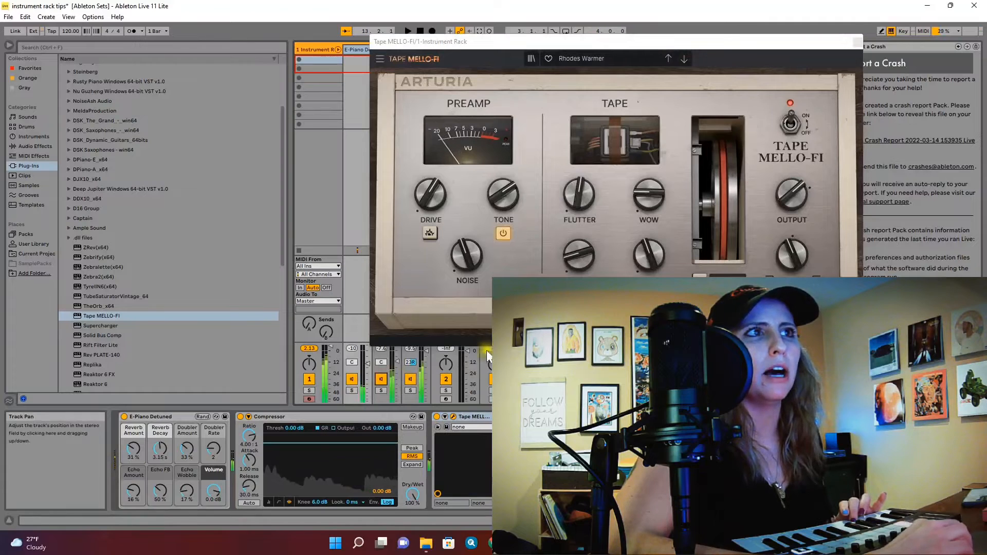
{"action": "left_click_drag", "start_coordinate": [410, 363], "coordinate": [411, 376]}
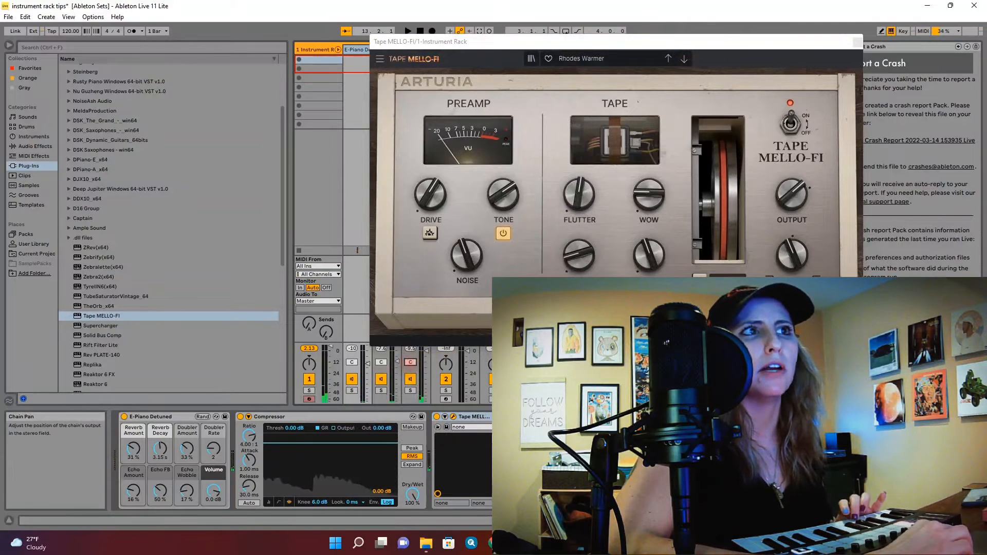
{"action": "left_click_drag", "start_coordinate": [725, 39], "coordinate": [585, 67]}
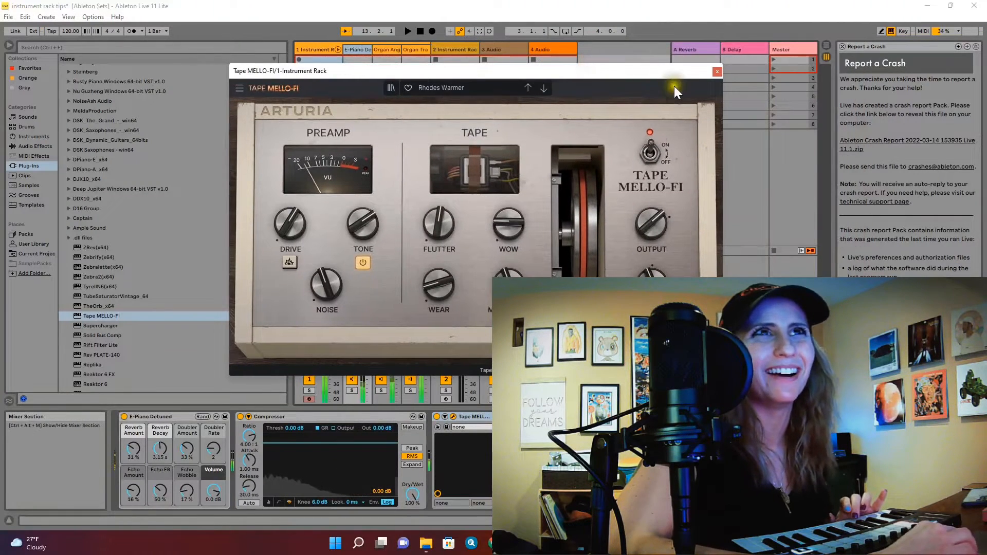
{"action": "left_click", "coordinate": [716, 73]}
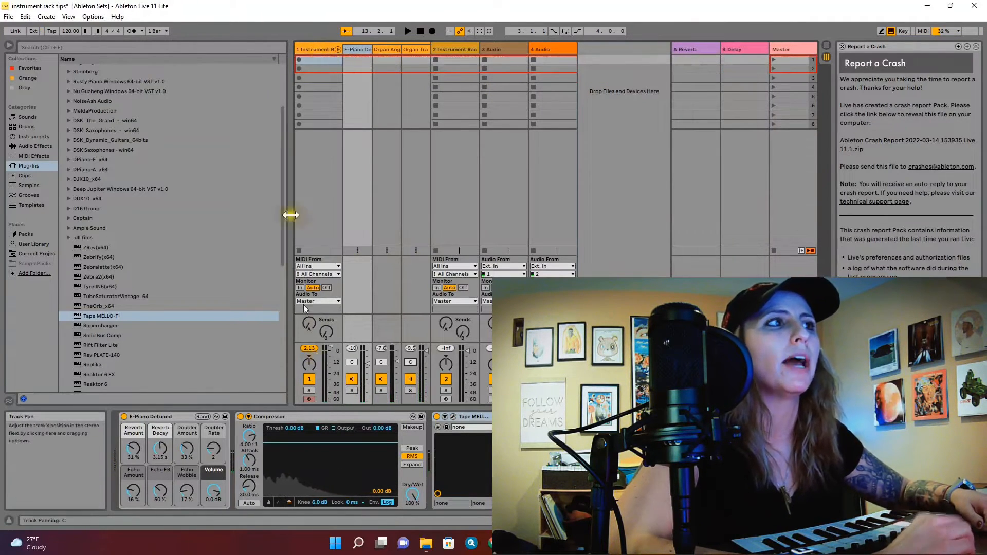
Return to track 1's whole Instrument Rack and show its macro controls and the chain's devices
{"action": "left_click", "coordinate": [315, 49]}
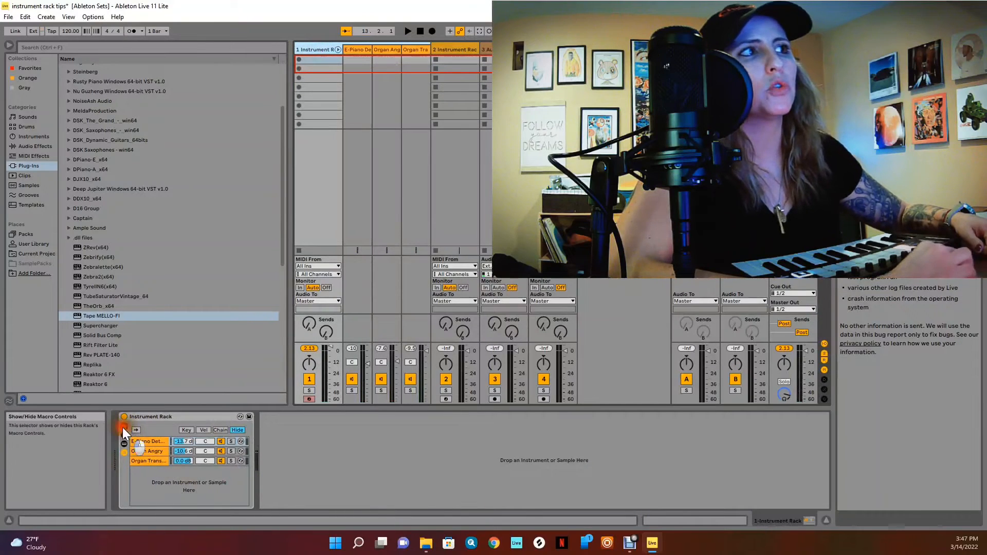
{"action": "left_click", "coordinate": [123, 426]}
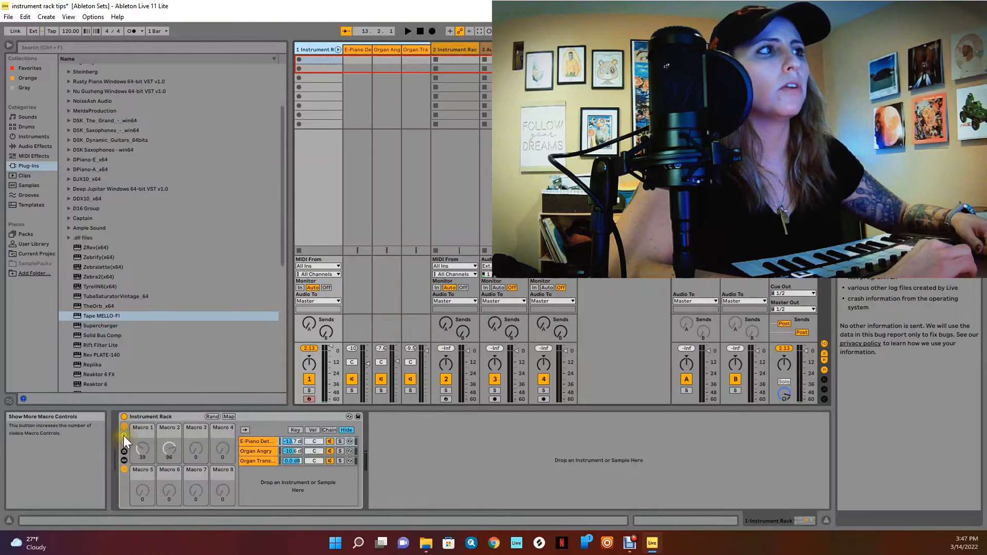
{"action": "left_click", "coordinate": [125, 461]}
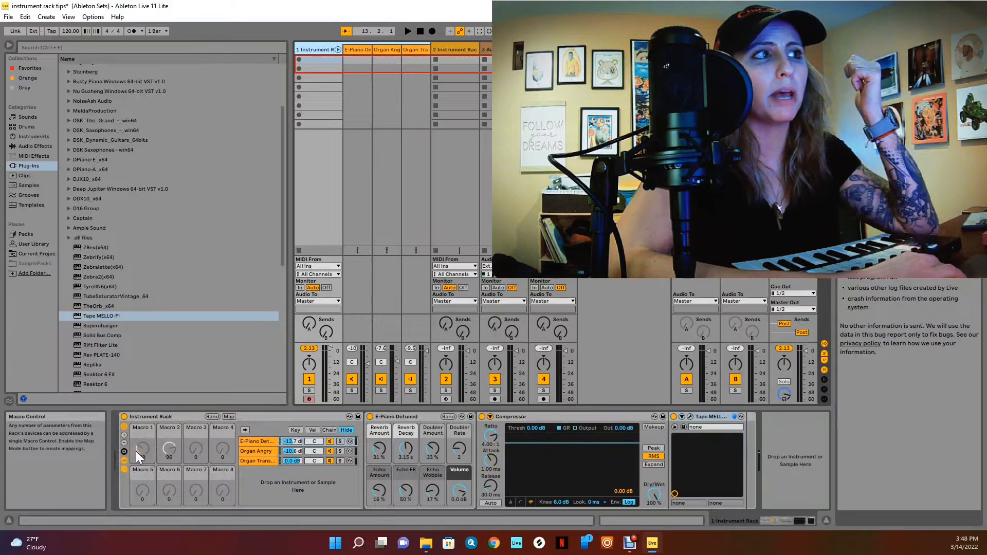
Map the E-Piano Detuned Reverb Amount to Macro 1 of the Instrument Rack and set it to 18 %
{"action": "left_click", "coordinate": [140, 433]}
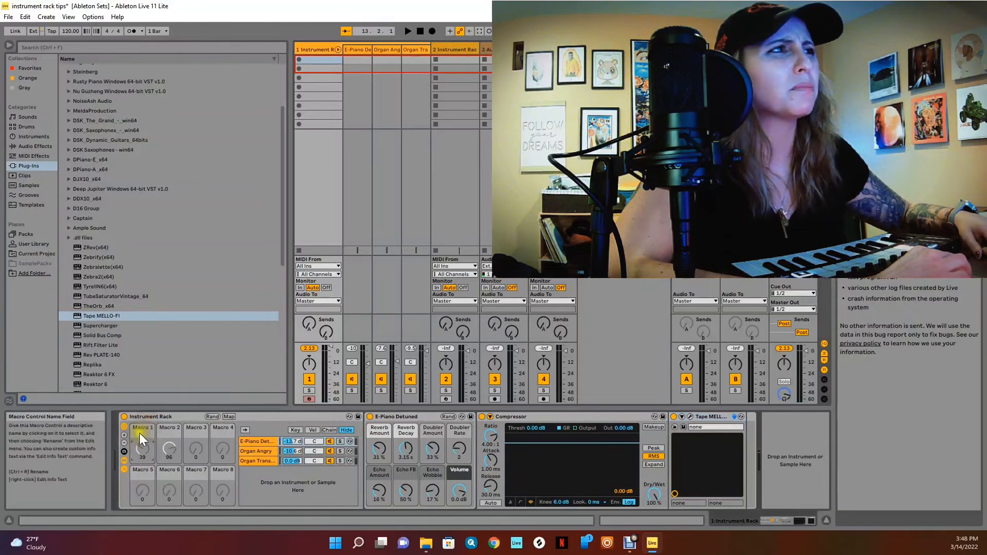
{"action": "left_click", "coordinate": [147, 446]}
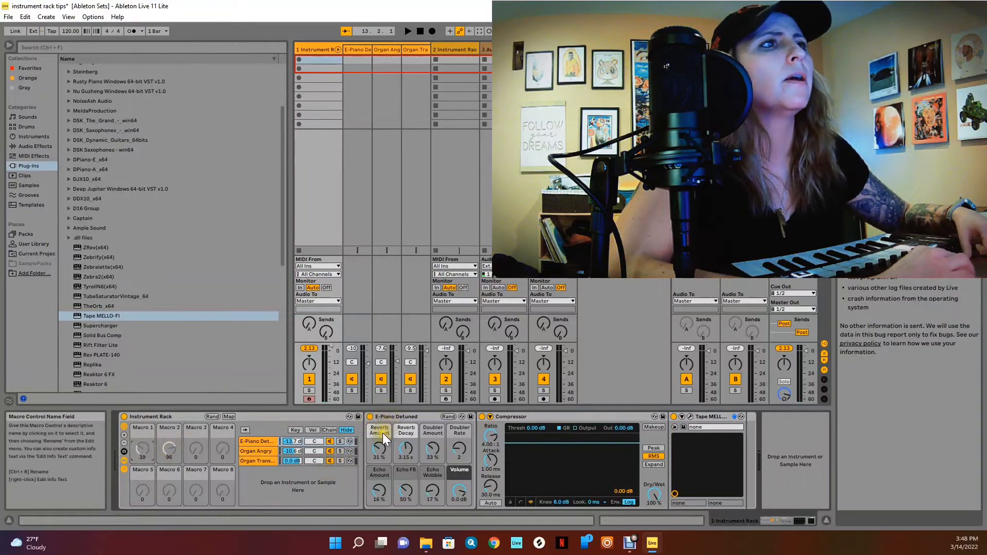
{"action": "left_click", "coordinate": [371, 425]}
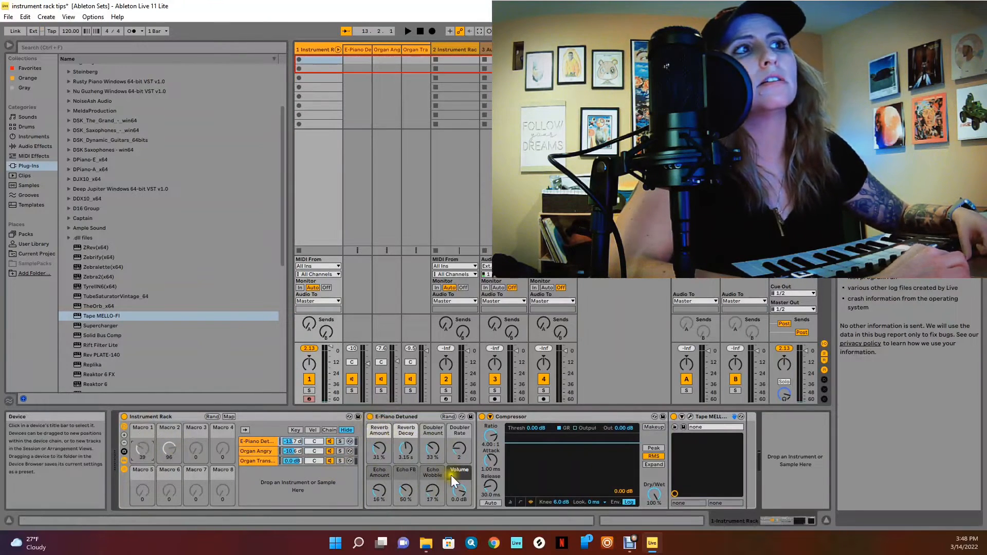
{"action": "right_click", "coordinate": [385, 431]}
{"action": "left_click", "coordinate": [410, 309]}
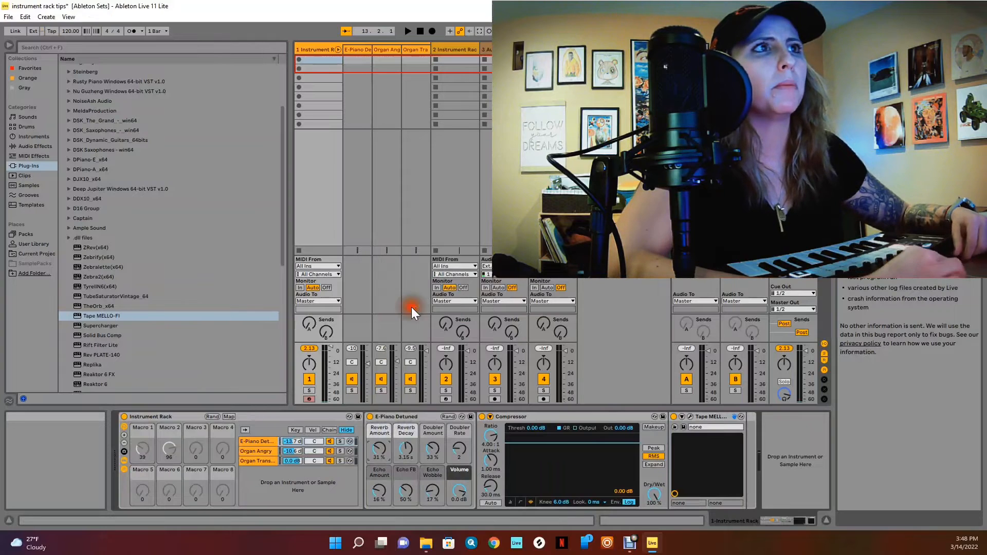
{"action": "left_click", "coordinate": [140, 451]}
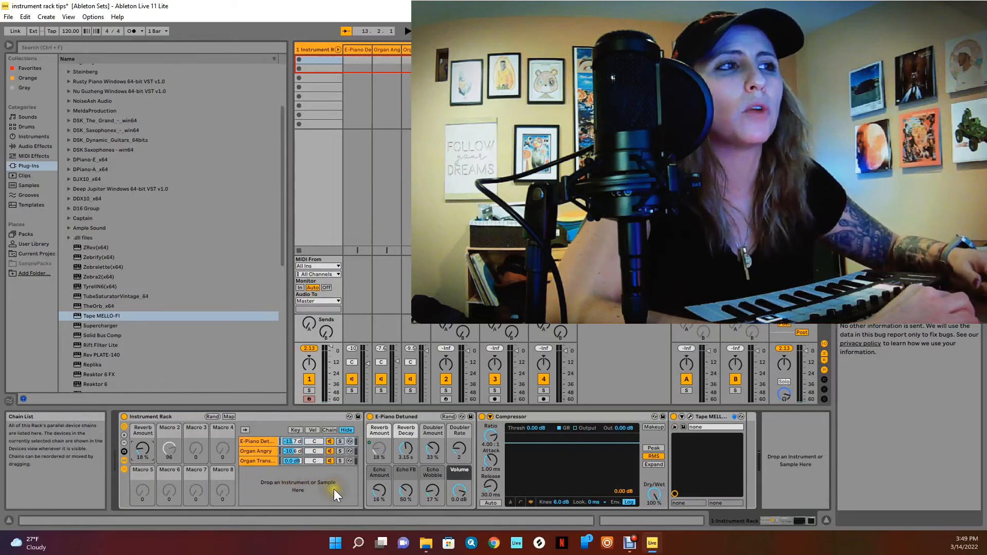
Delete the E-Piano Detuned, Organ Angry and Organ Transistor chains to empty the Instrument Rack
{"action": "left_click", "coordinate": [268, 442]}
{"action": "key", "text": "Delete"}
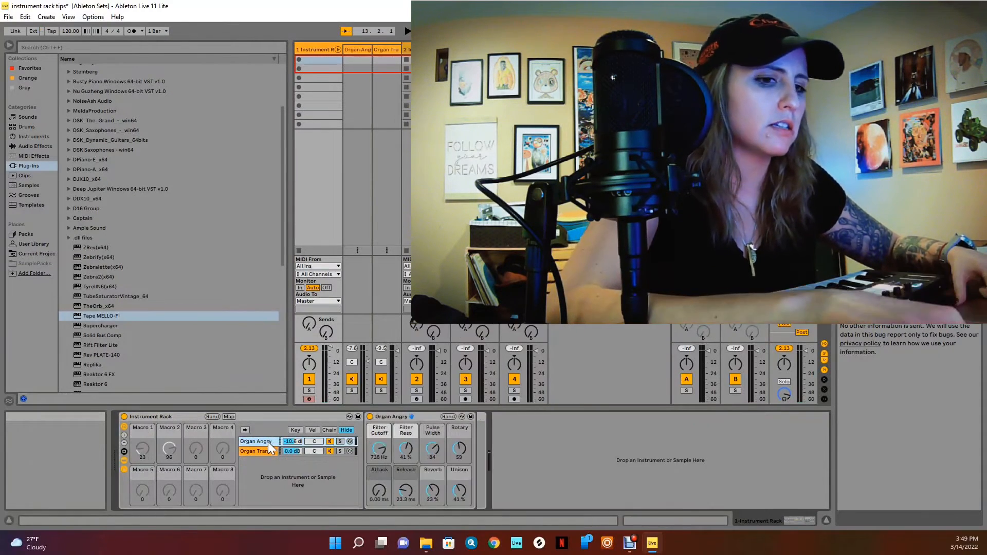
{"action": "key", "text": "Delete"}
{"action": "key", "text": "Delete"}
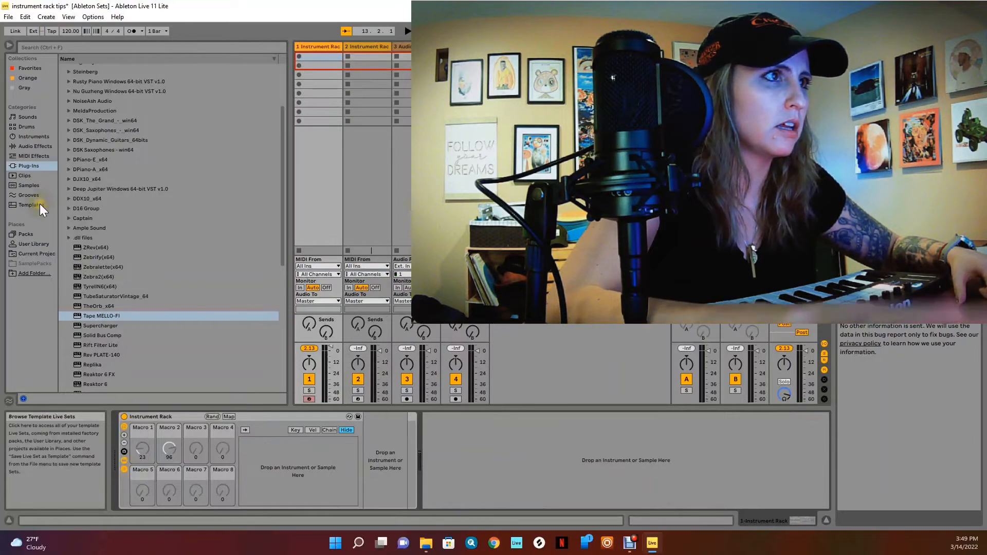
Add a Simpler instrument to the empty Instrument Rack and set it to 1-Shot playback mode
{"action": "left_click", "coordinate": [34, 137]}
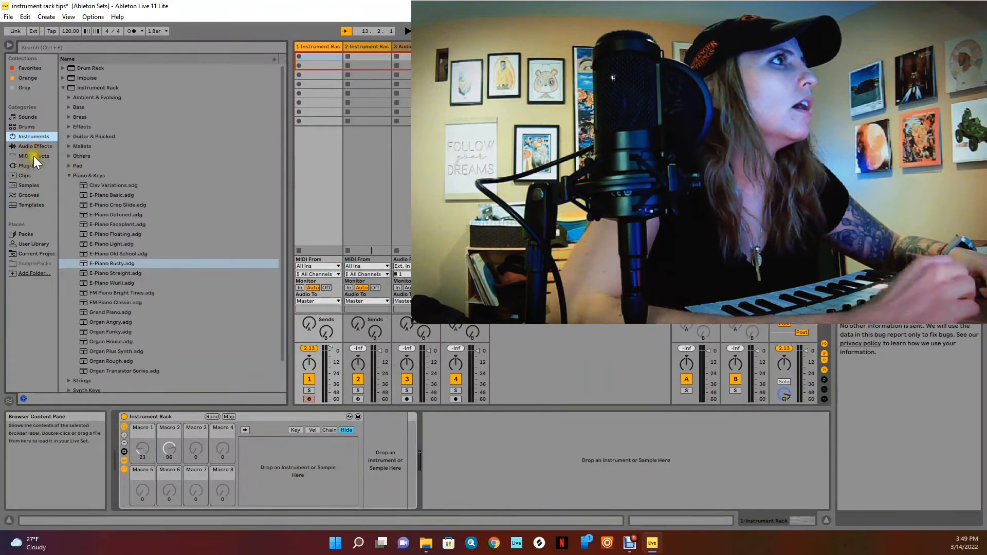
{"action": "left_click", "coordinate": [63, 87]}
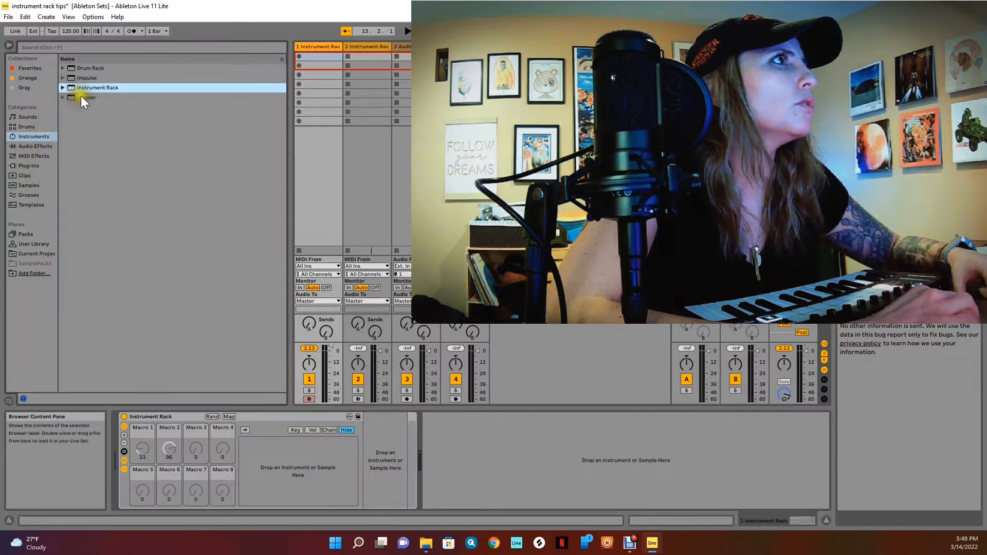
{"action": "left_click_drag", "start_coordinate": [82, 97], "coordinate": [289, 456]}
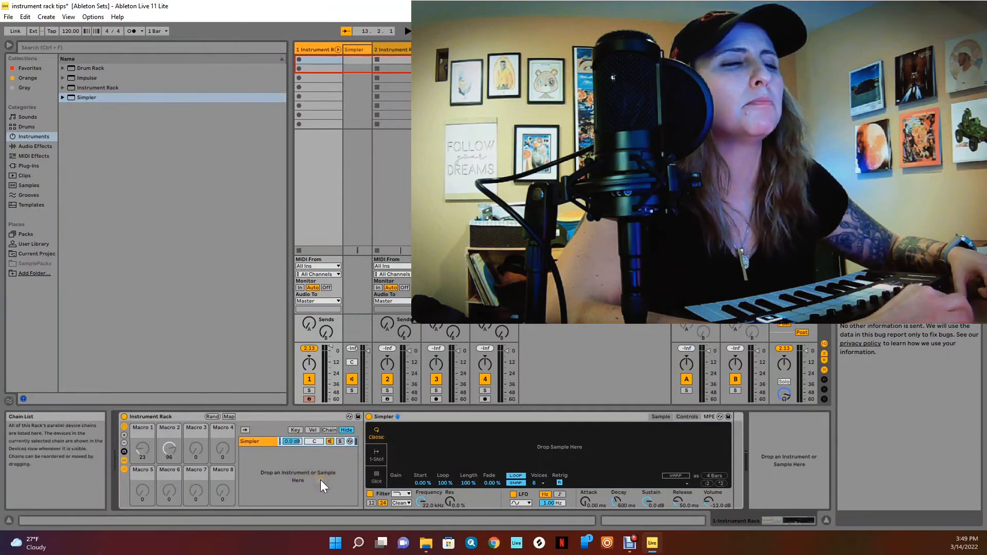
{"action": "left_click", "coordinate": [379, 451]}
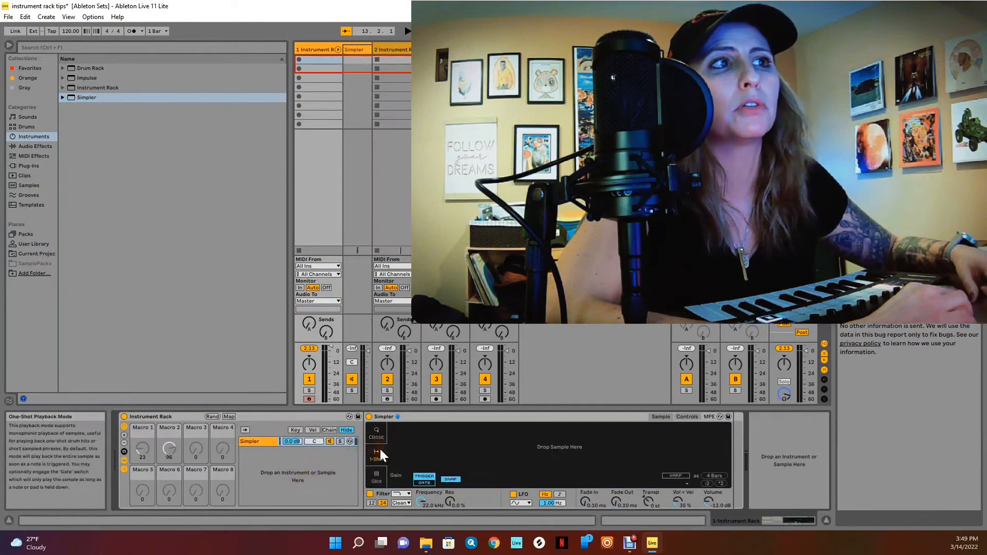